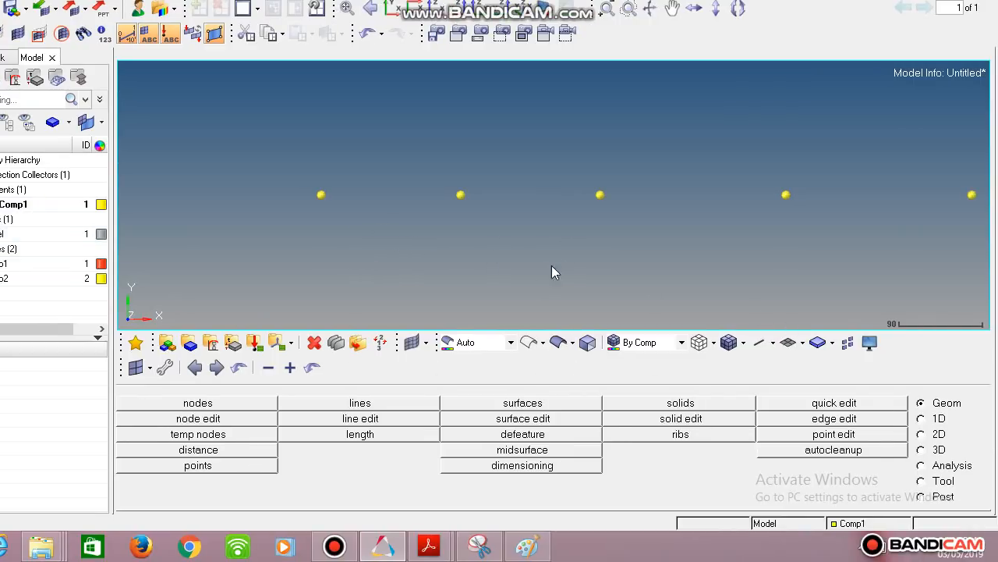
# - Open the 1D bars panel, assign property Prop1 and set the element type to CBAR
pyautogui.click(922, 422)
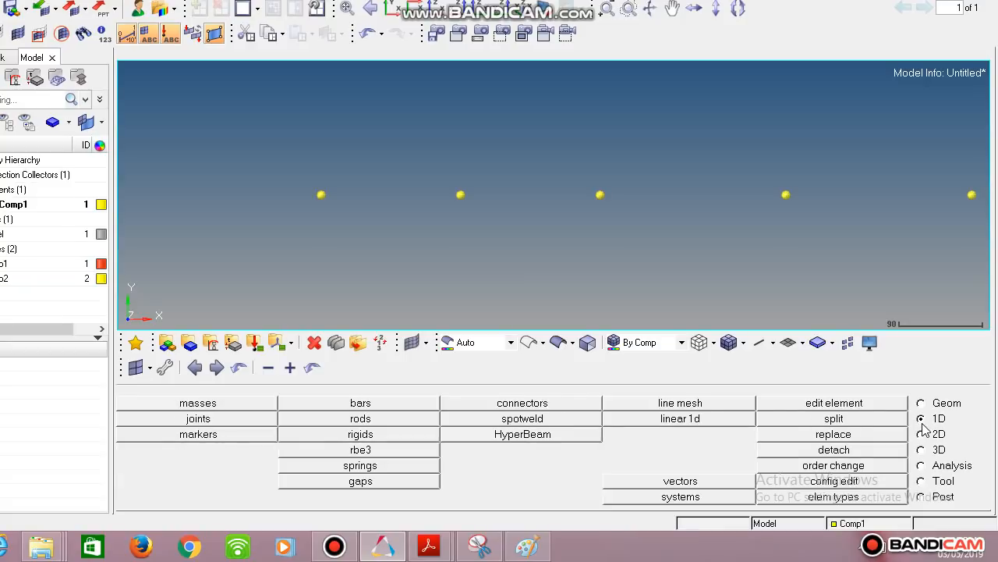
pyautogui.click(430, 405)
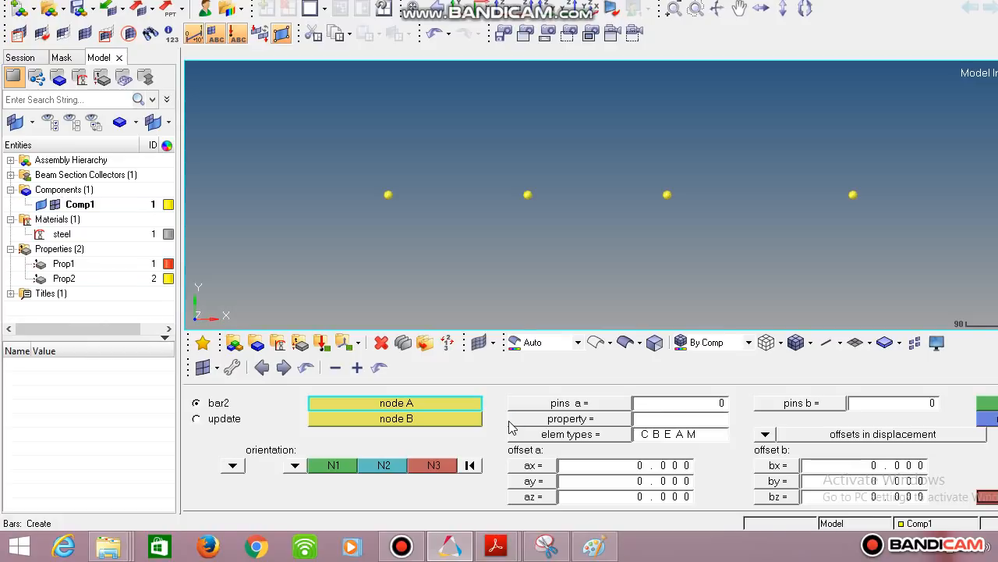
pyautogui.click(509, 421)
pyautogui.click(274, 402)
pyautogui.click(600, 435)
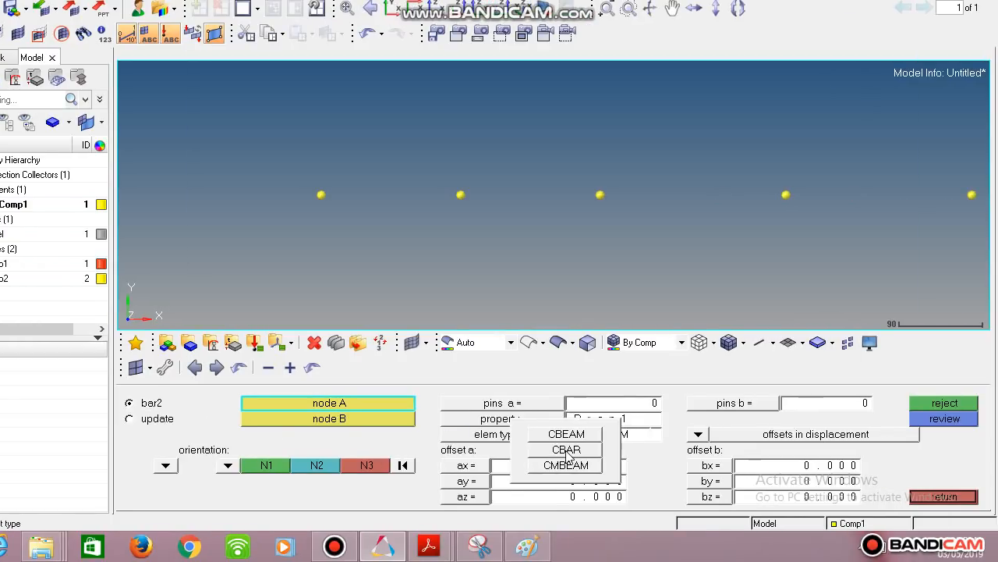
pyautogui.click(567, 451)
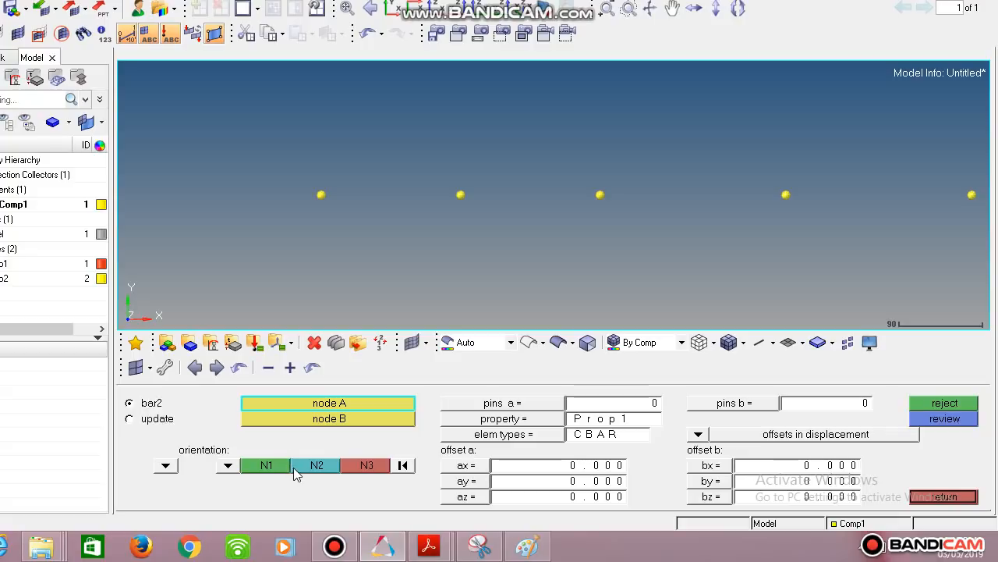
# - Set the bar orientation to the y-axis and create a CBAR between the first and second nodes
pyautogui.click(228, 465)
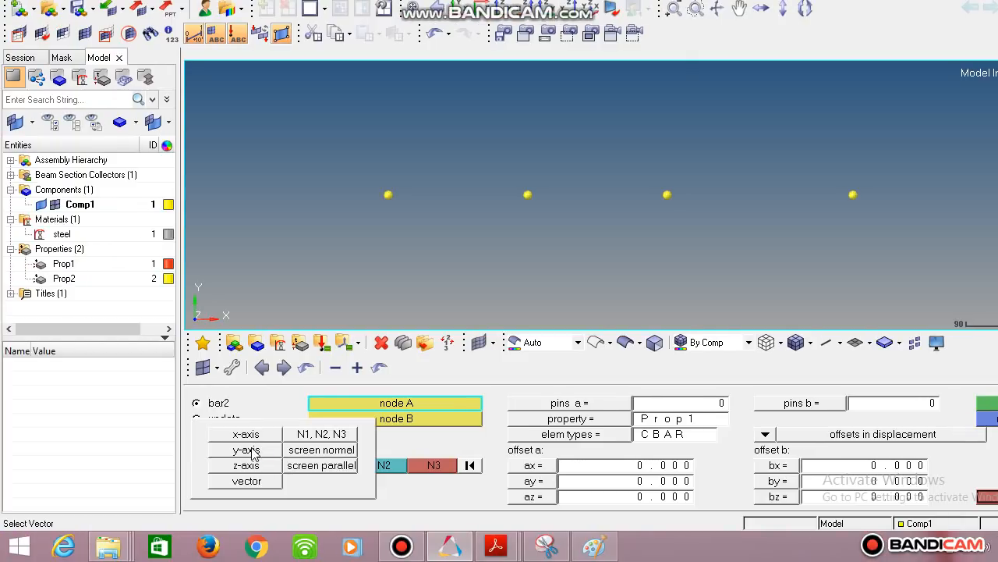
pyautogui.click(246, 450)
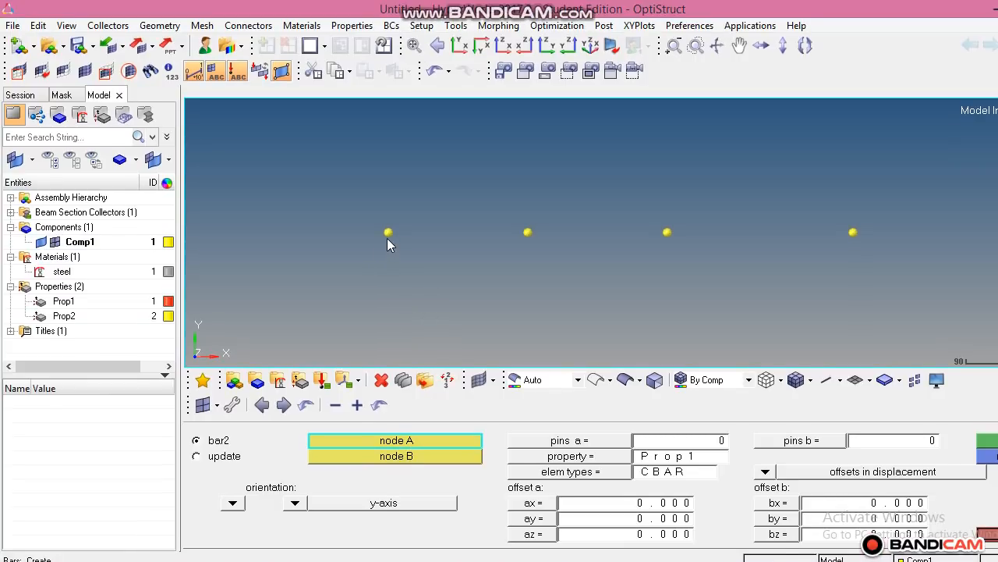
pyautogui.click(389, 233)
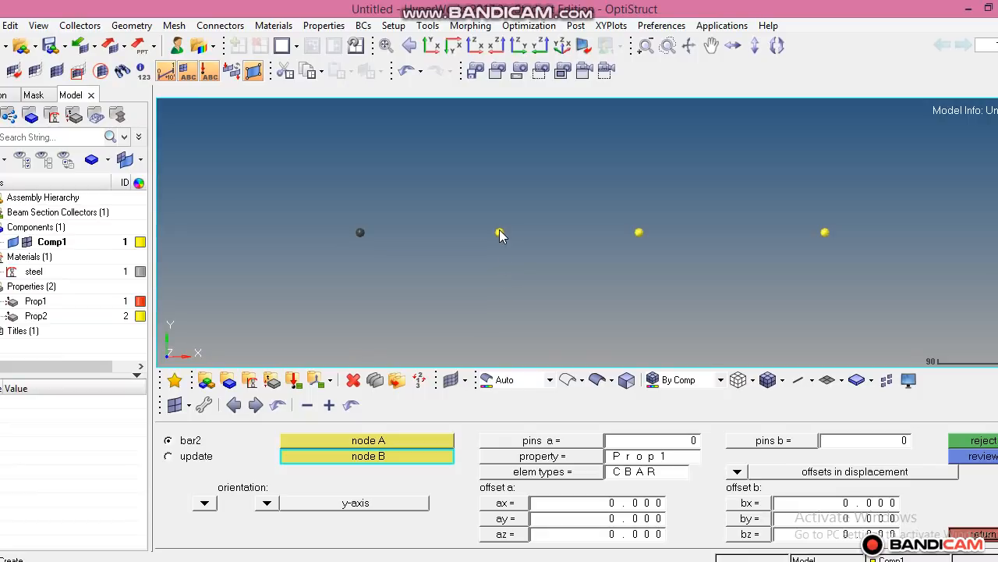
pyautogui.click(500, 231)
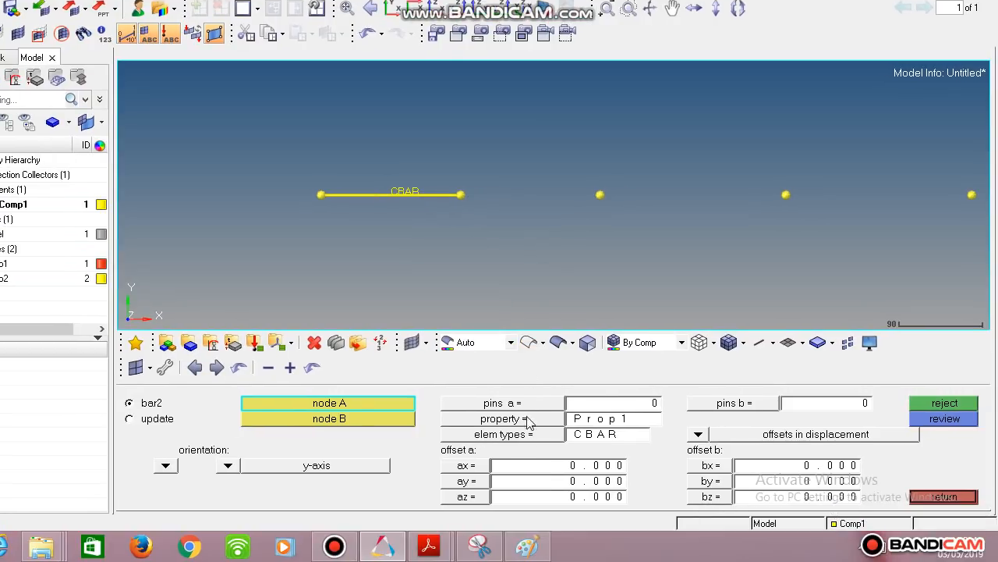
# - Check the problem sketch, then create a second CBAR between the second and third nodes
pyautogui.click(527, 546)
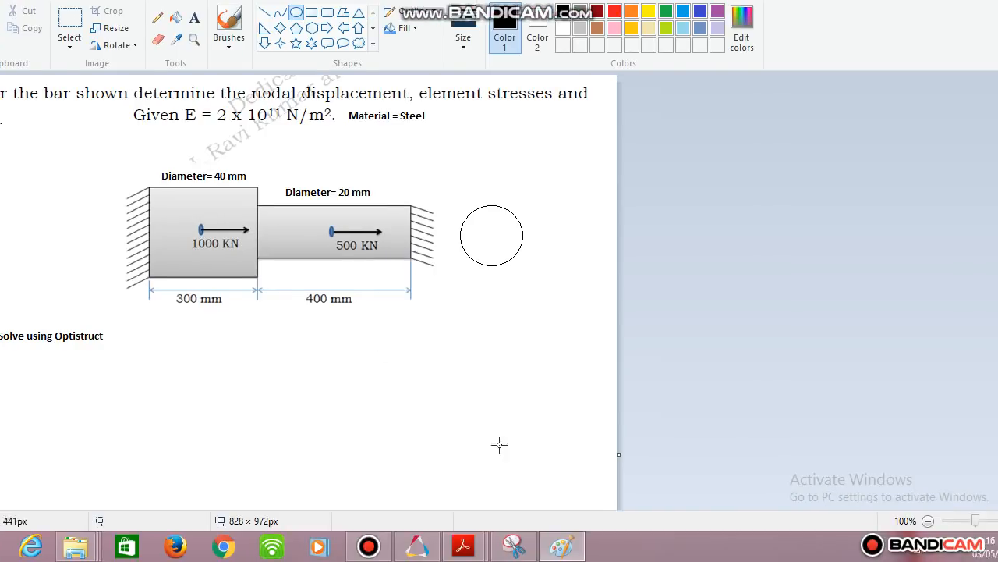
pyautogui.click(450, 546)
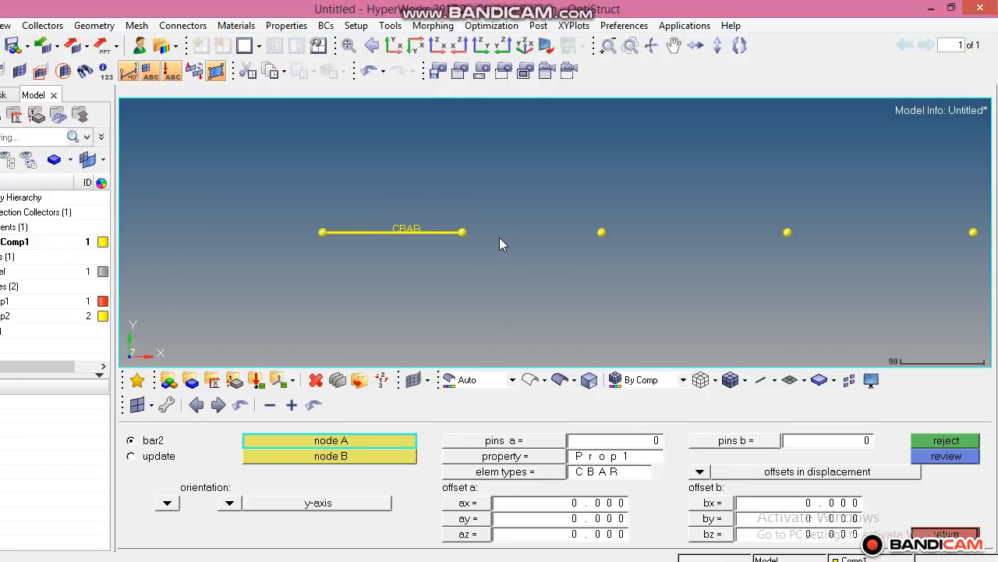
pyautogui.click(482, 232)
pyautogui.click(620, 232)
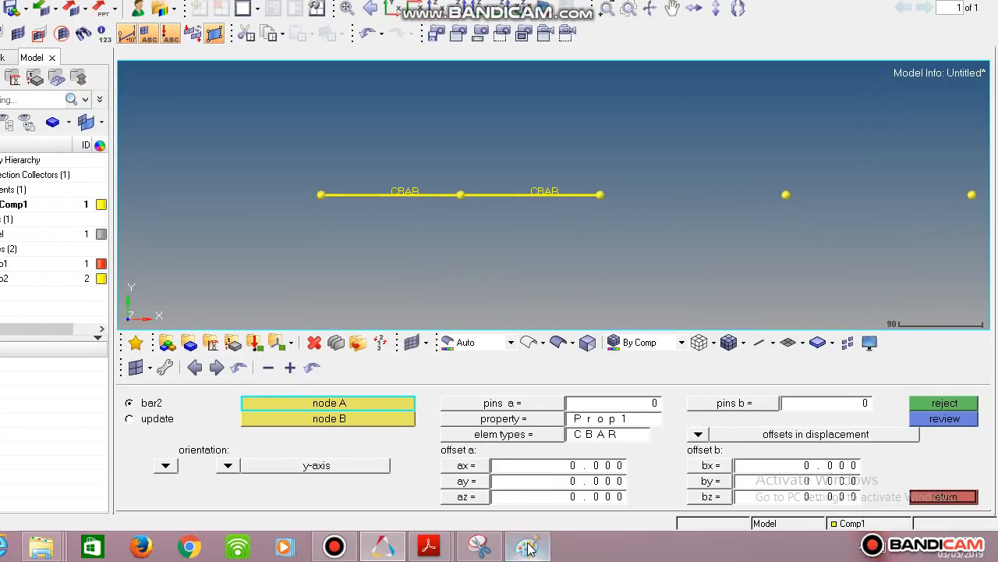
# - Review the problem sketch again and exit the bars panel
pyautogui.click(528, 559)
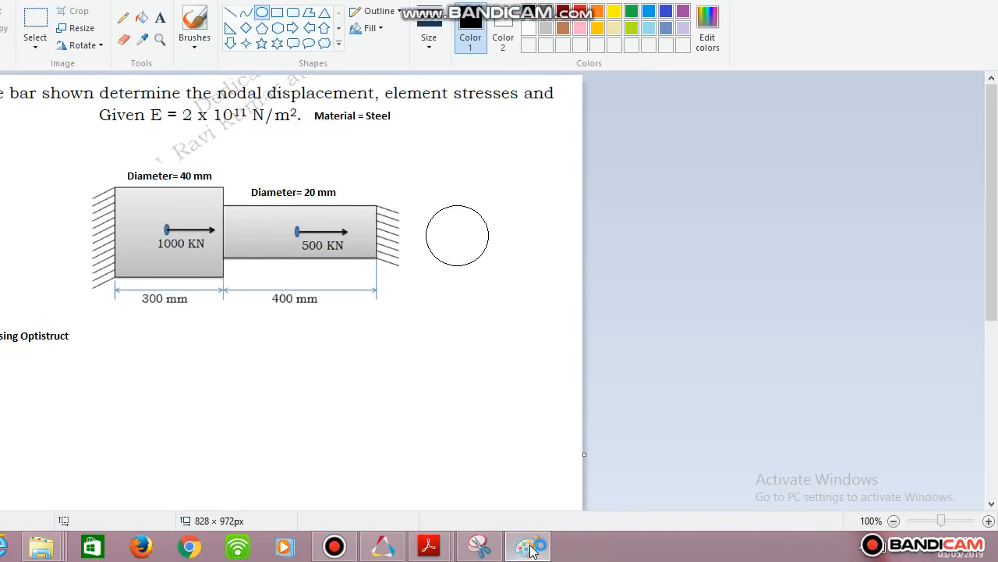
pyautogui.moveTo(597, 561)
pyautogui.click(529, 549)
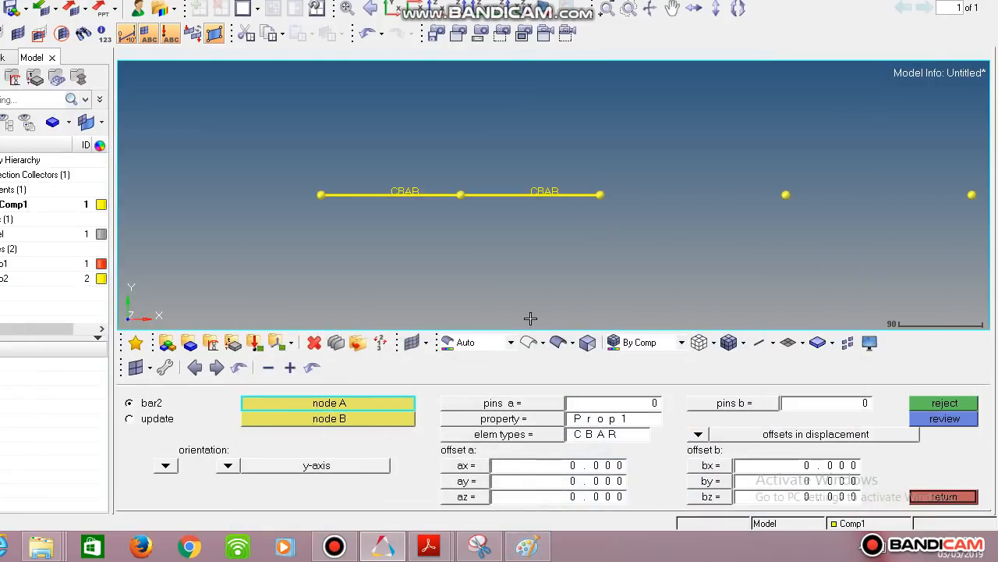
pyautogui.click(922, 498)
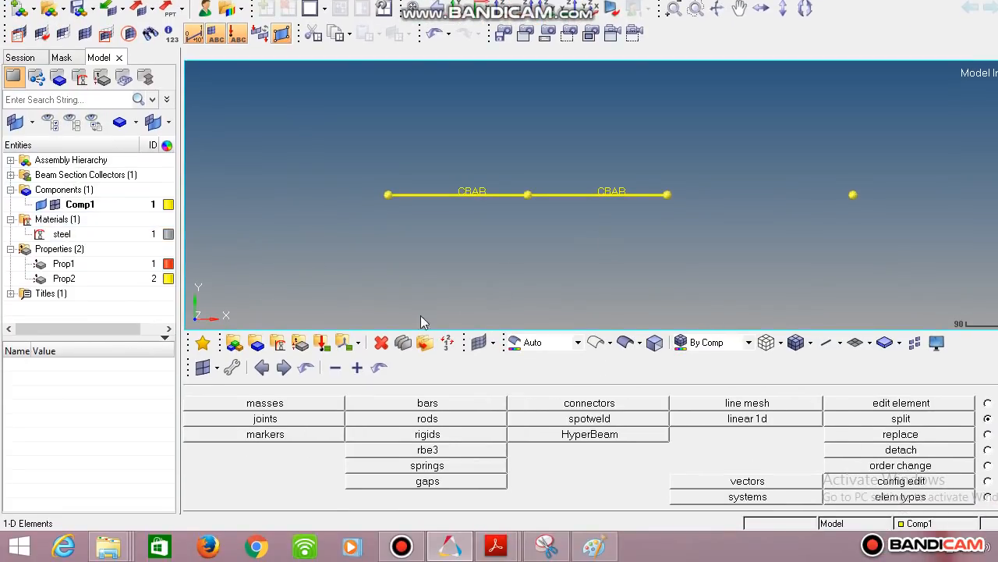
# - Create a new component named Comp2 colored green with property Prop2
pyautogui.click(258, 344)
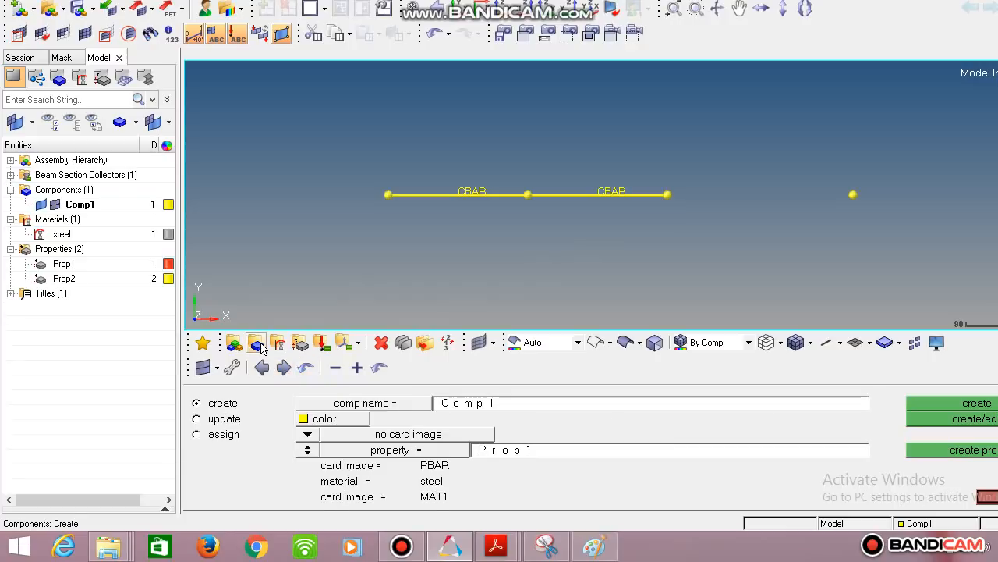
pyautogui.click(503, 405)
pyautogui.click(506, 404)
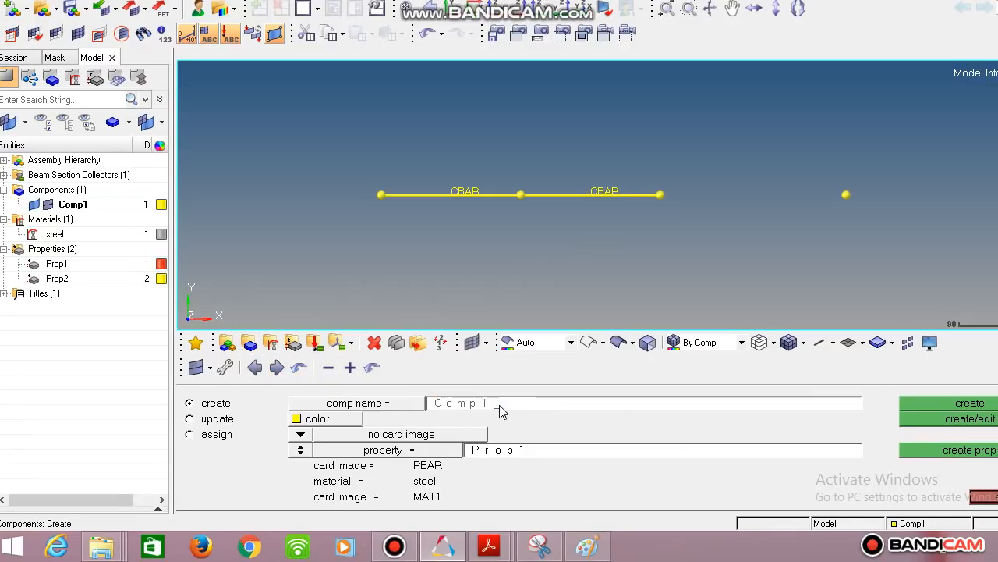
pyautogui.write('2')
pyautogui.click(351, 419)
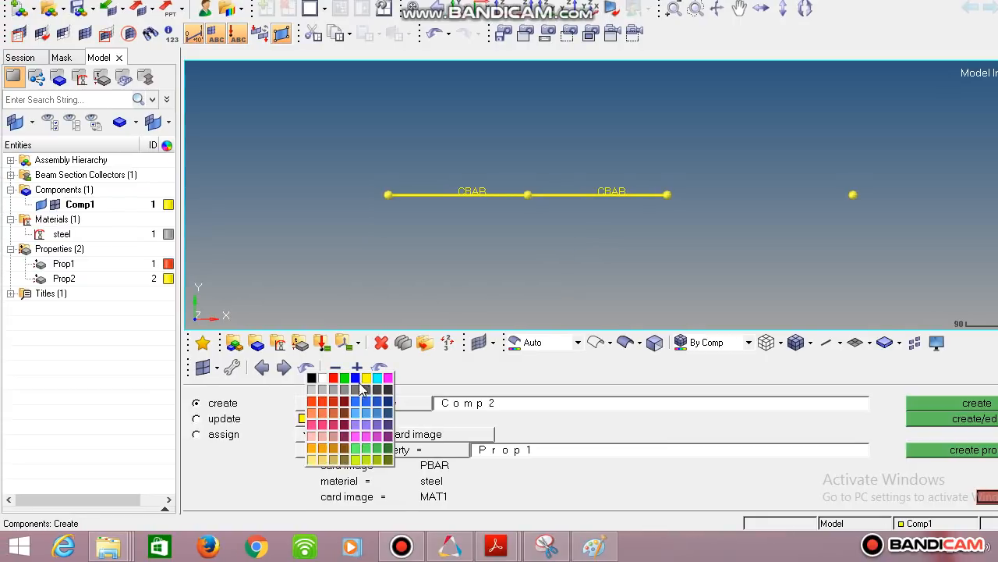
pyautogui.click(348, 386)
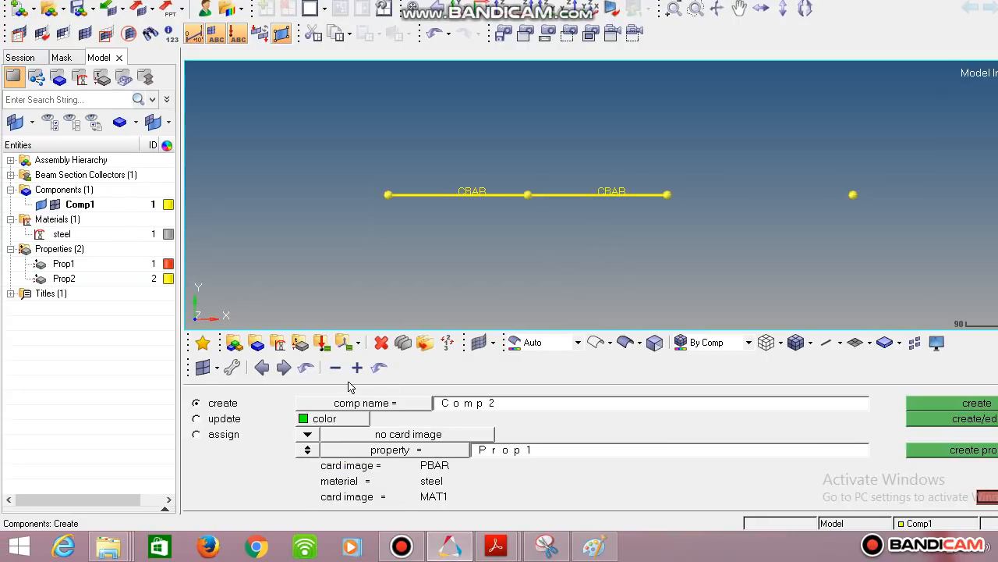
pyautogui.click(394, 451)
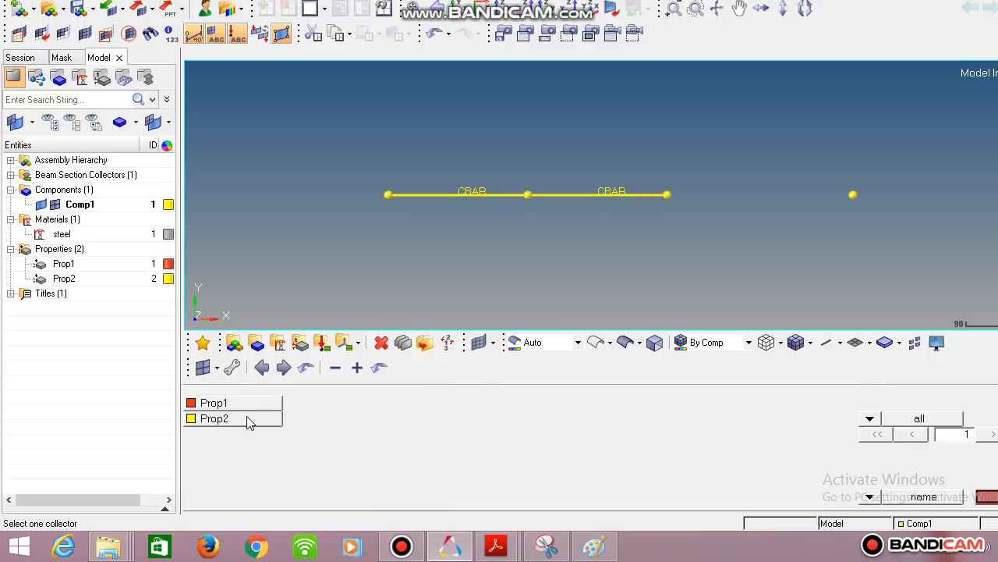
pyautogui.click(248, 422)
pyautogui.click(879, 403)
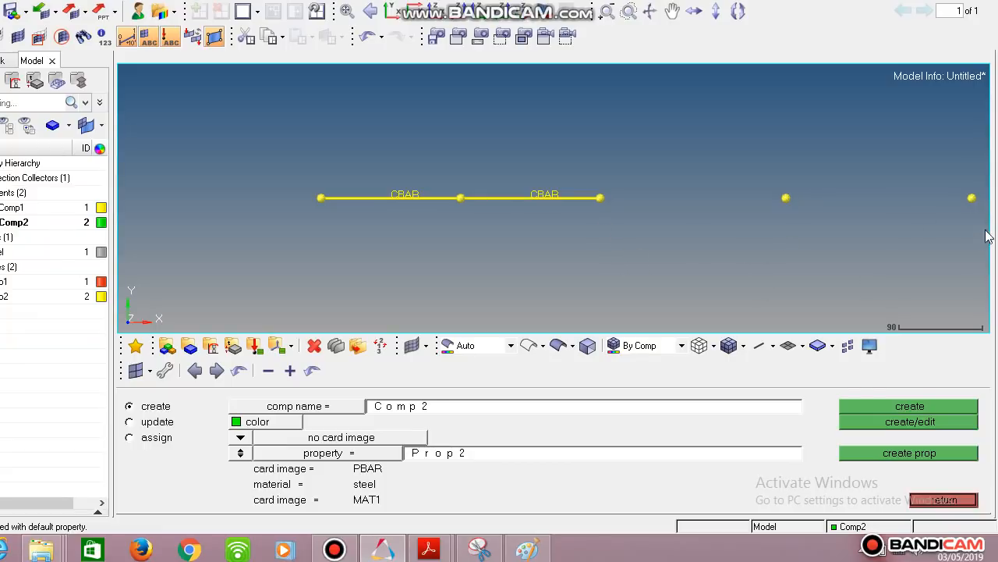
pyautogui.click(938, 503)
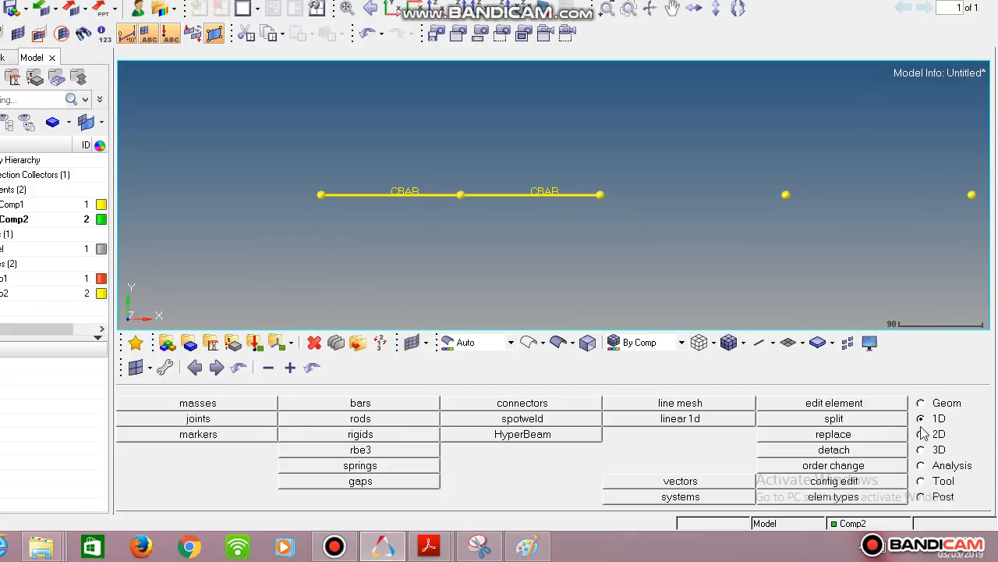
# - Open the bars panel with property Prop2 and element type CBAR, and create a bar between the third and fourth nodes
pyautogui.click(372, 404)
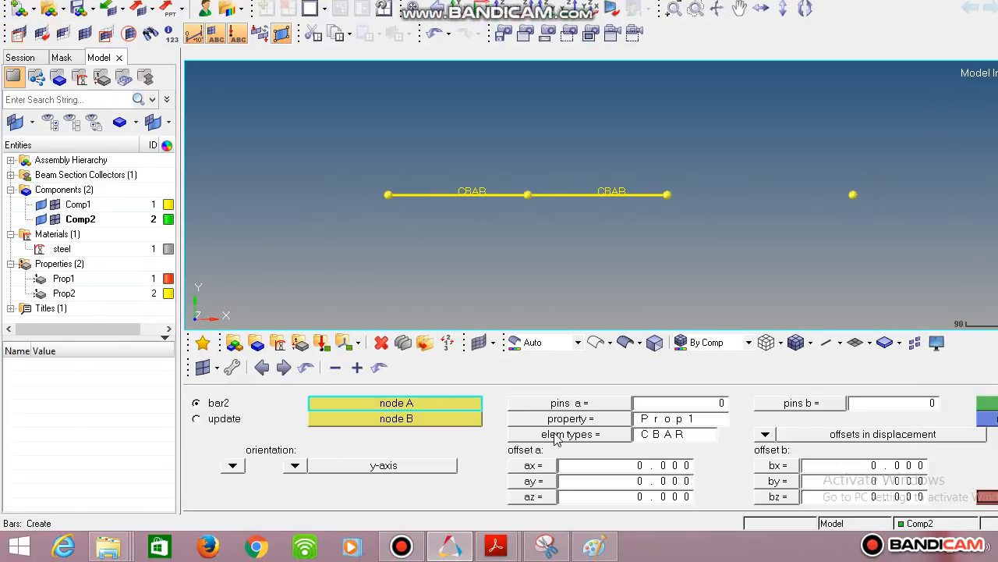
pyautogui.click(546, 419)
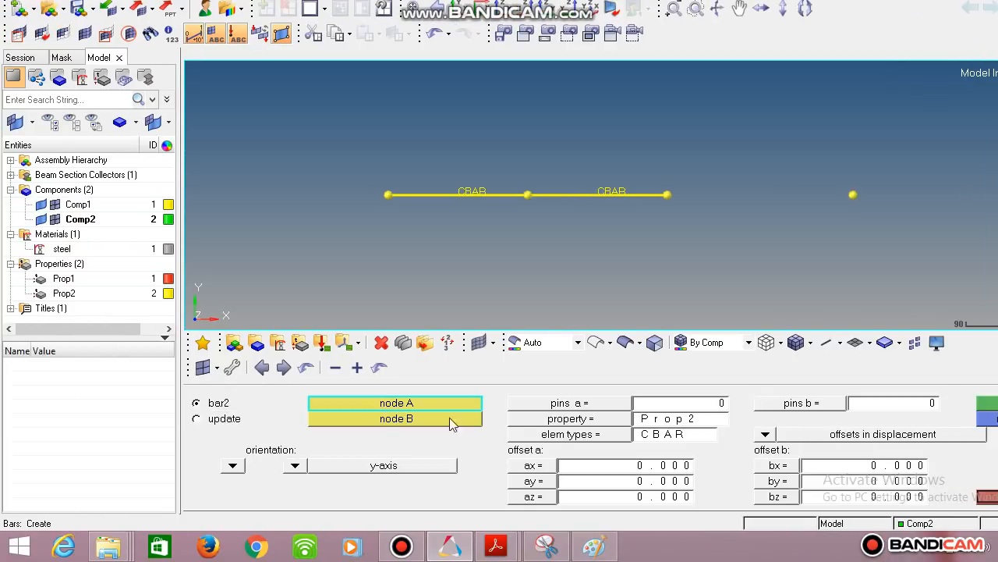
pyautogui.click(546, 435)
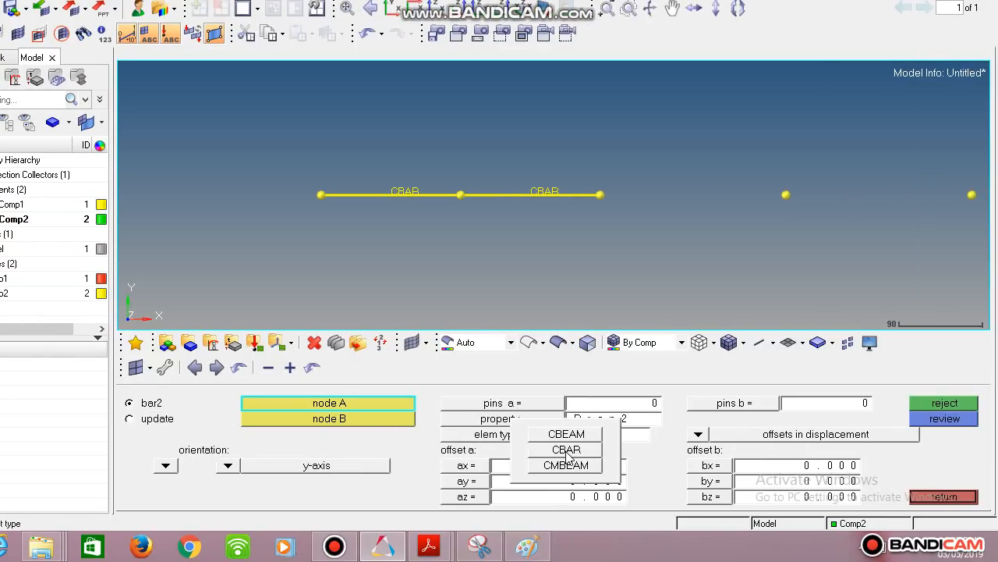
pyautogui.click(567, 450)
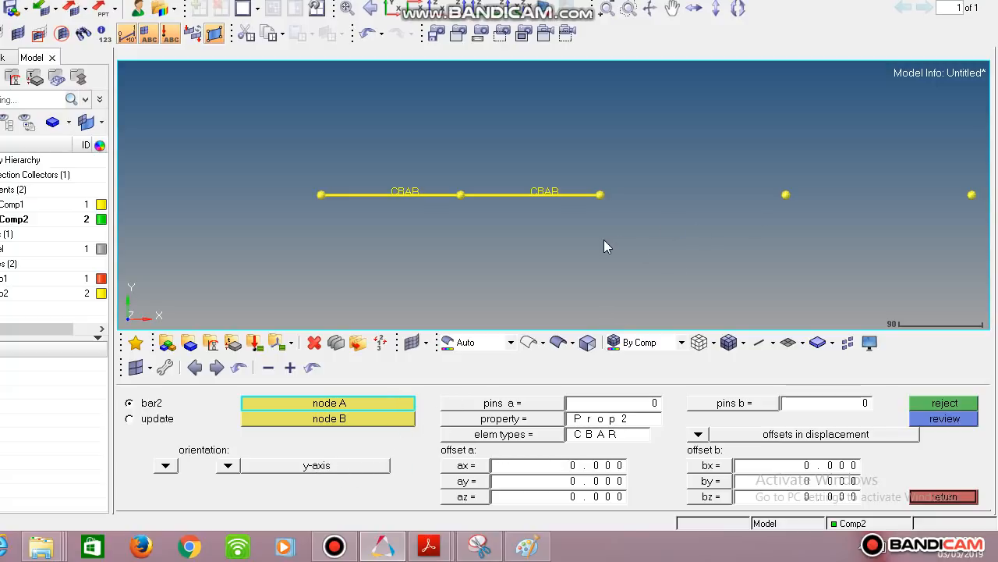
pyautogui.click(600, 194)
pyautogui.click(786, 194)
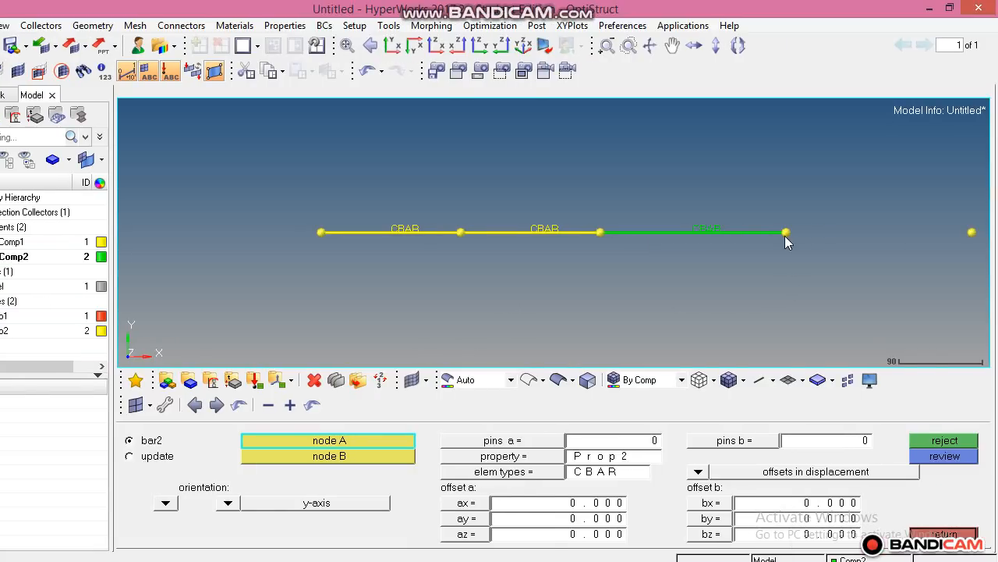
# - Create a CBAR between the fourth and fifth nodes and exit the bars panel
pyautogui.click(784, 232)
pyautogui.click(968, 233)
pyautogui.click(944, 534)
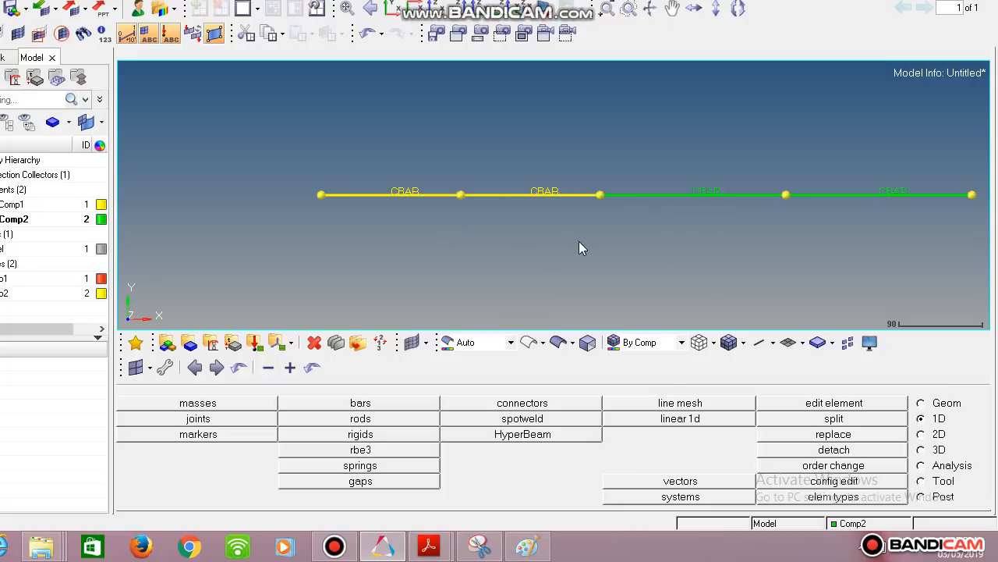
# - Switch to the 1D detailed element representation with shaded elements
pyautogui.click(773, 345)
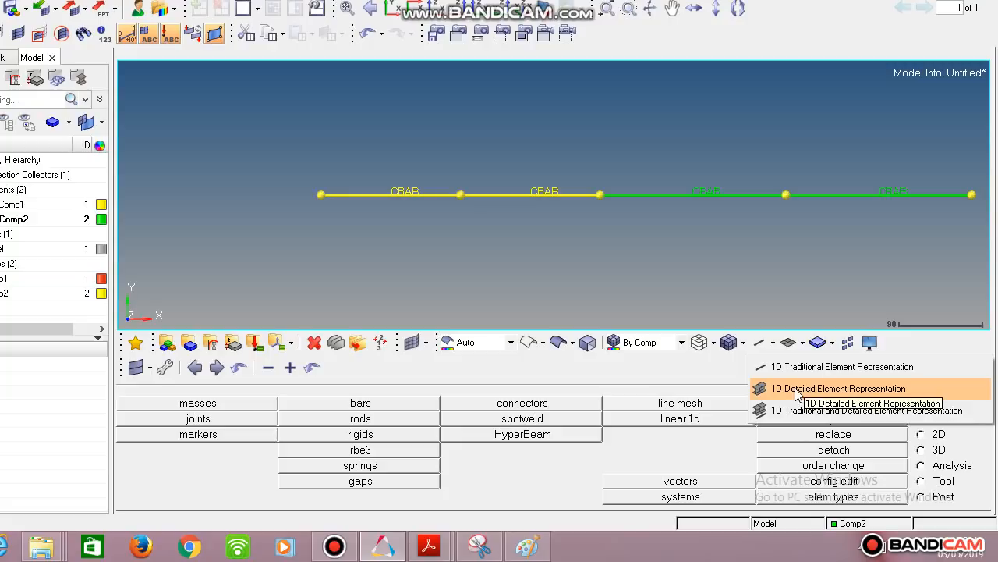
pyautogui.click(797, 389)
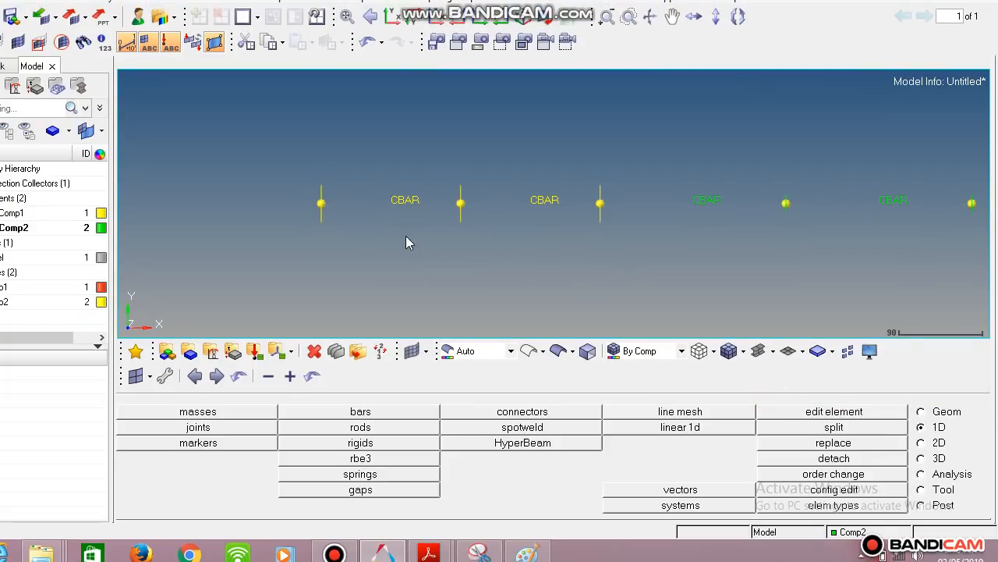
pyautogui.click(732, 343)
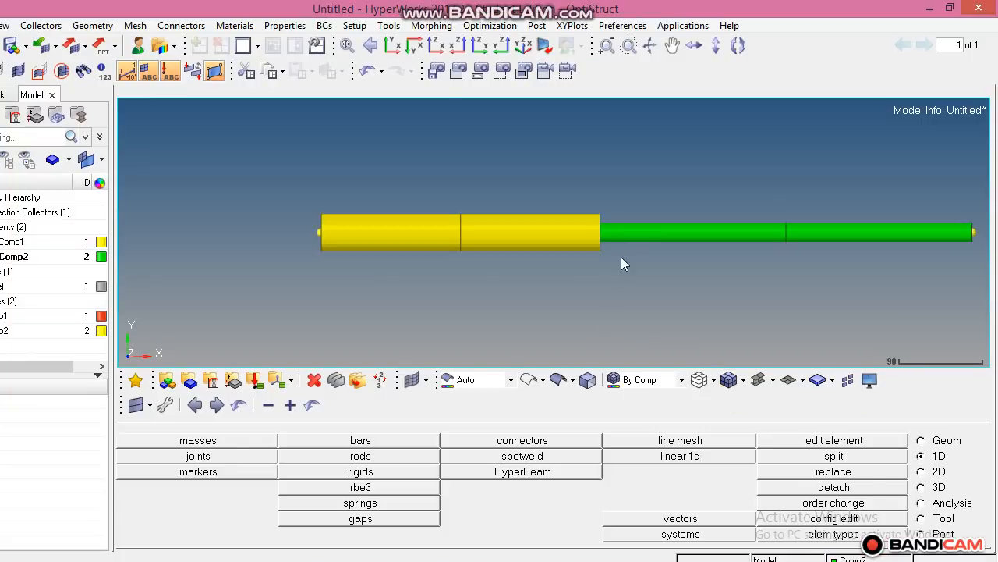
# - Zoom and rotate the view to inspect the detailed bar cross-sections
pyautogui.scroll(-3, 627, 233)
pyautogui.scroll(4, 628, 233)
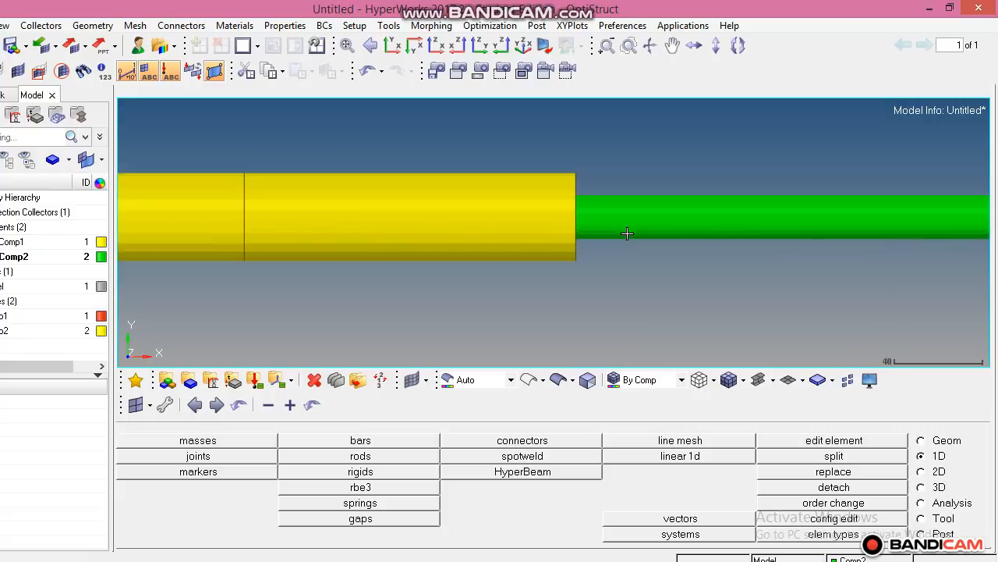
pyautogui.keyDown('ctrl'); pyautogui.scroll(-2, 627, 233); pyautogui.keyUp('ctrl')
pyautogui.keyDown('ctrl'); pyautogui.moveTo(737, 255); pyautogui.dragTo(563, 263, button='right'); pyautogui.keyUp('ctrl')
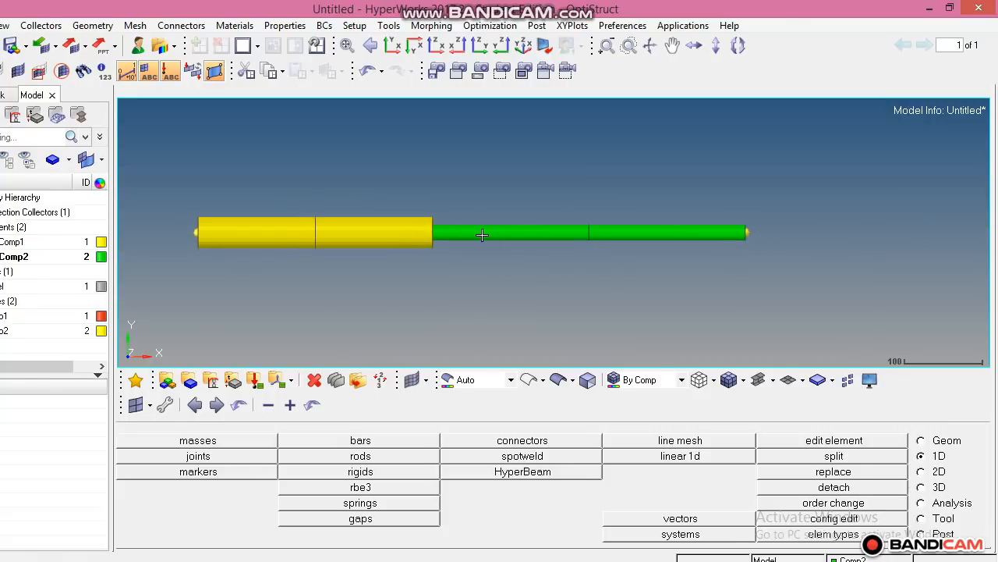
pyautogui.keyDown('ctrl'); pyautogui.scroll(4, 414, 236); pyautogui.keyUp('ctrl')
pyautogui.keyDown('ctrl'); pyautogui.scroll(-2, 571, 206); pyautogui.keyUp('ctrl')
pyautogui.keyDown('ctrl'); pyautogui.moveTo(719, 274); pyautogui.dragTo(555, 219); pyautogui.keyUp('ctrl')
pyautogui.scroll(4, 499, 219)
pyautogui.scroll(-2, 499, 219)
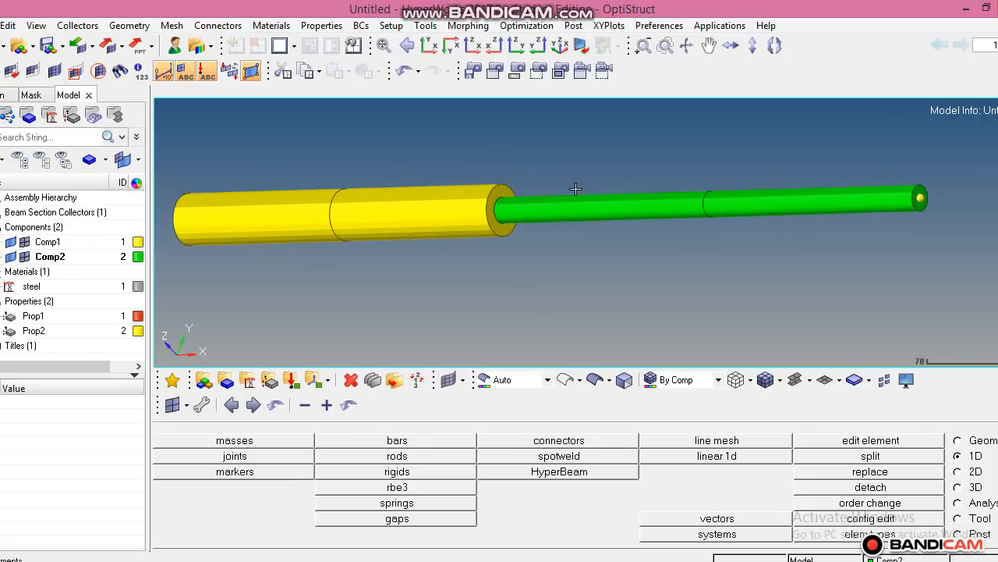
# - Restore the XY view and switch back to the 1D traditional element representation
pyautogui.click(392, 45)
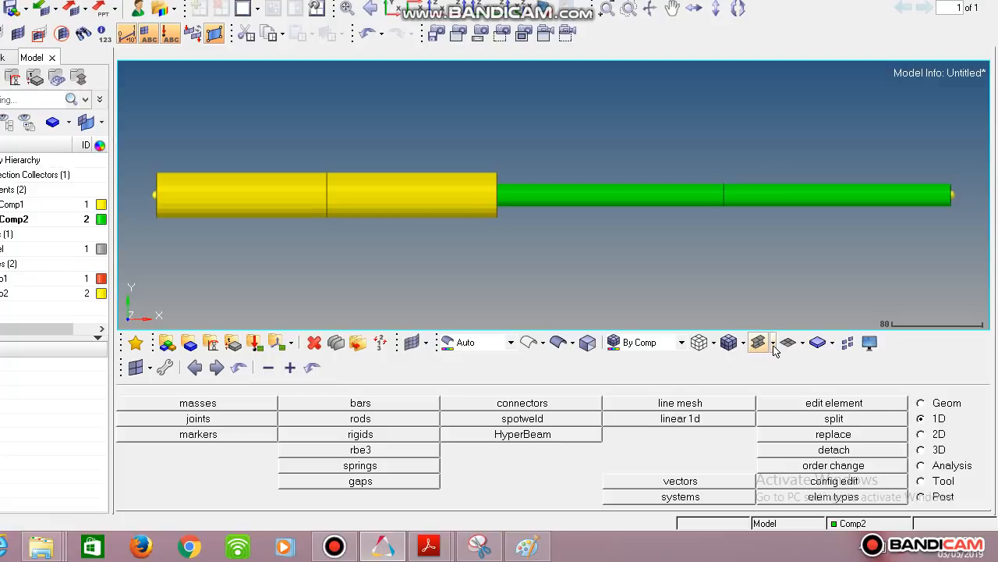
pyautogui.click(772, 380)
pyautogui.click(777, 370)
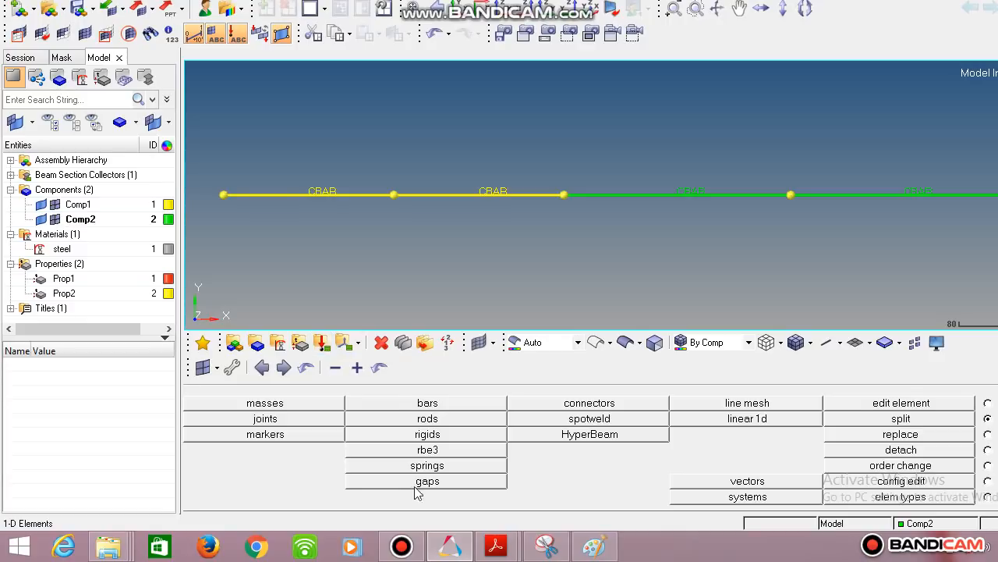
# - Review the problem sketch for the stepped bar
pyautogui.click(526, 547)
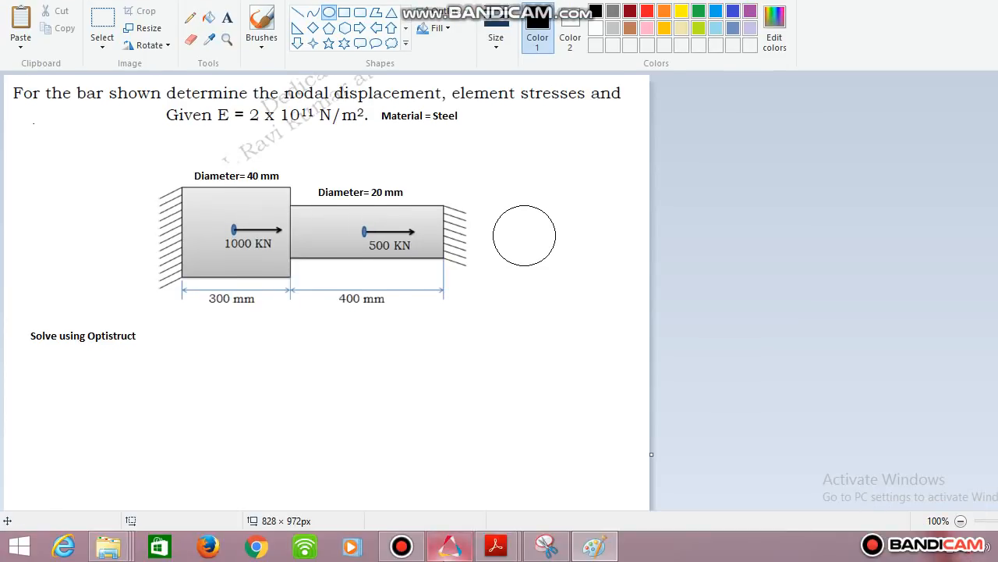
pyautogui.click(450, 546)
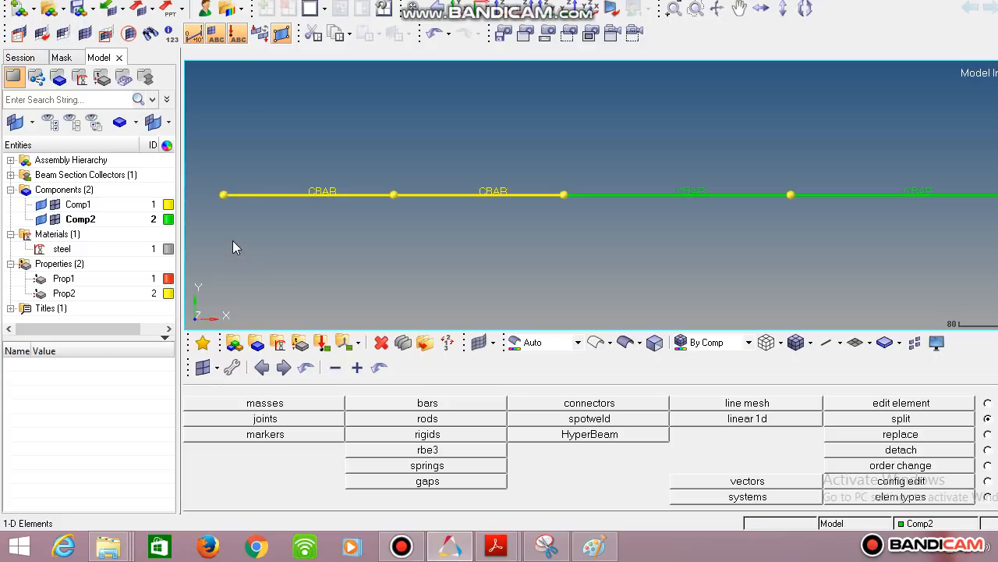
# - Create a load collector named SPC with a red colour
pyautogui.click(321, 344)
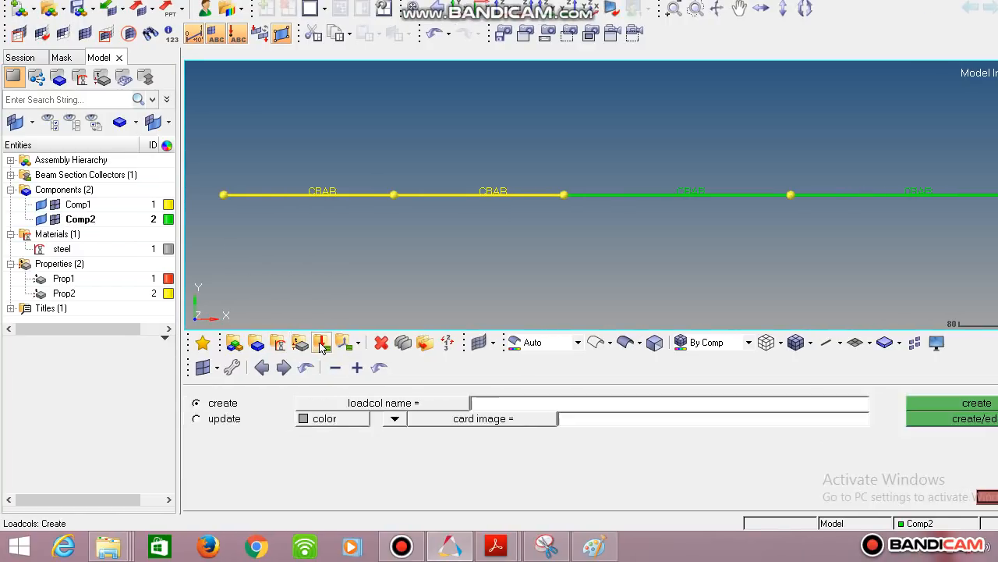
pyautogui.click(493, 402)
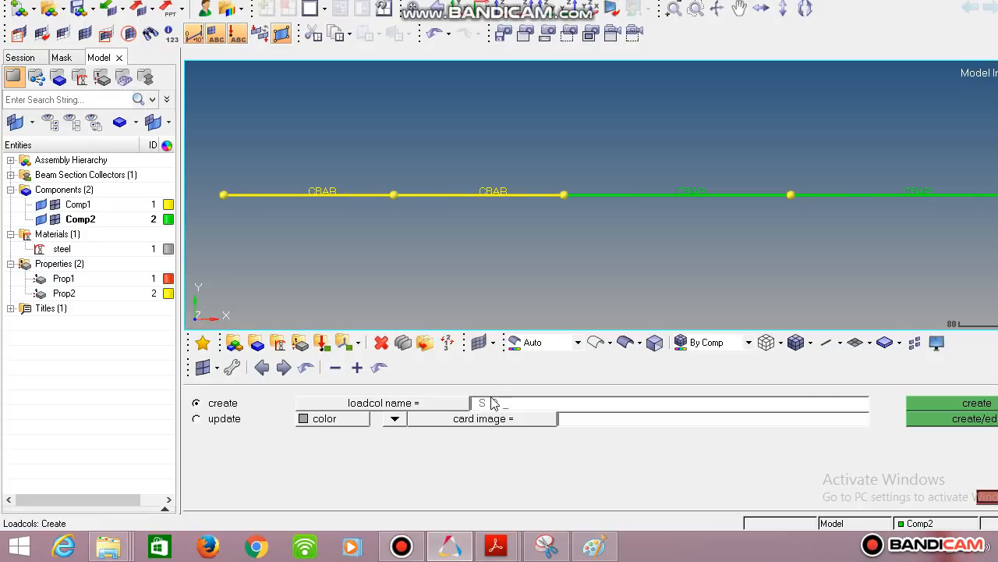
pyautogui.click(350, 419)
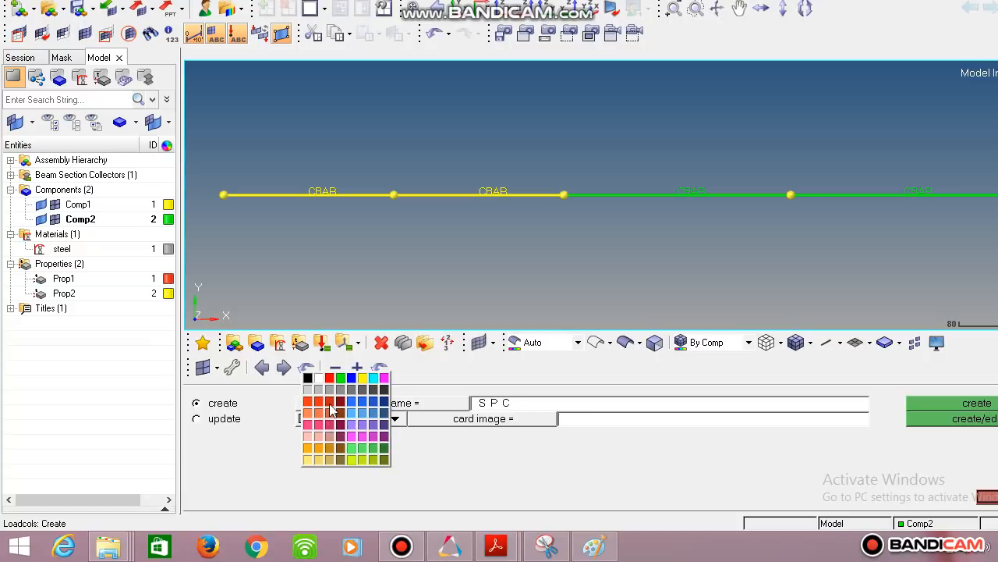
pyautogui.click(330, 404)
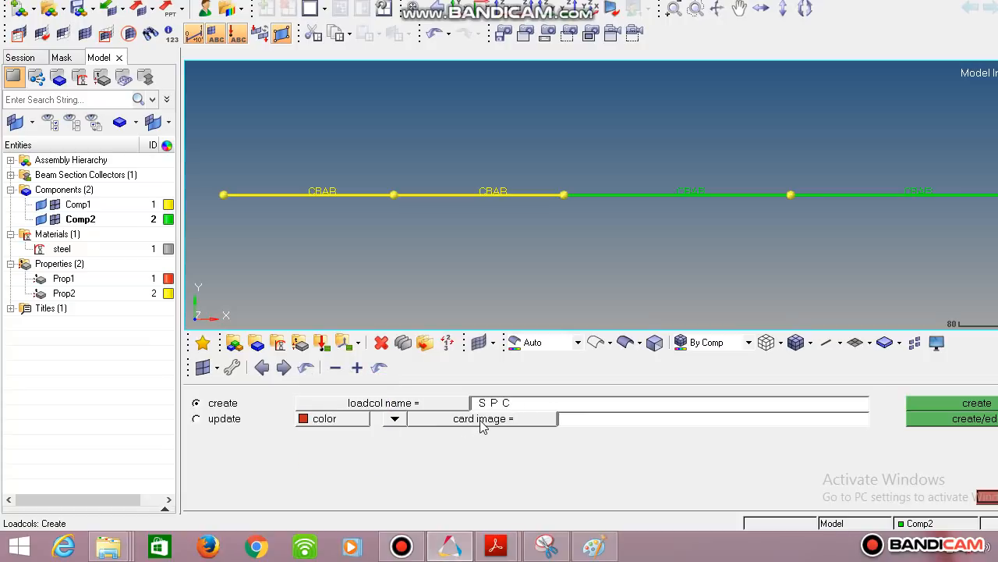
pyautogui.click(908, 403)
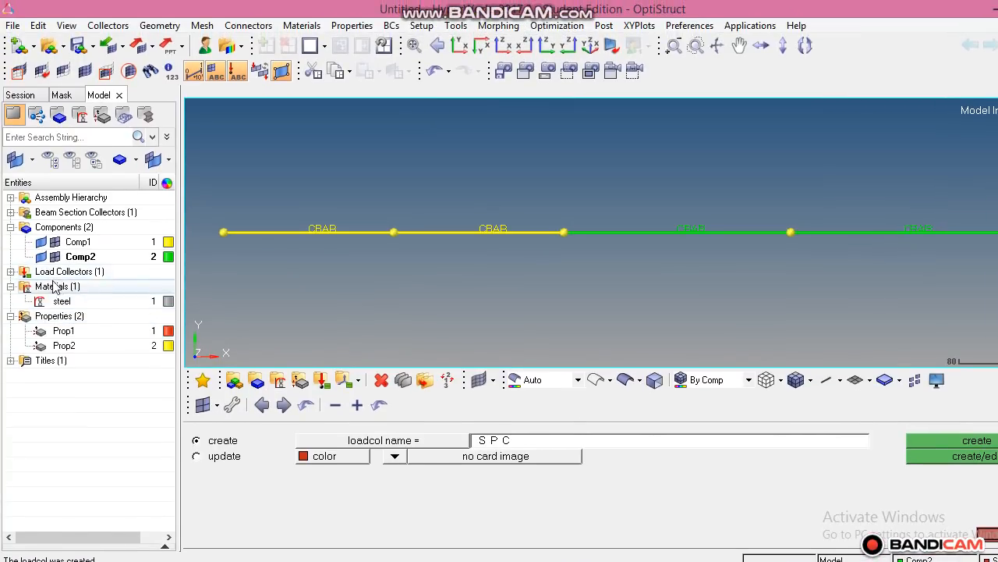
pyautogui.click(10, 271)
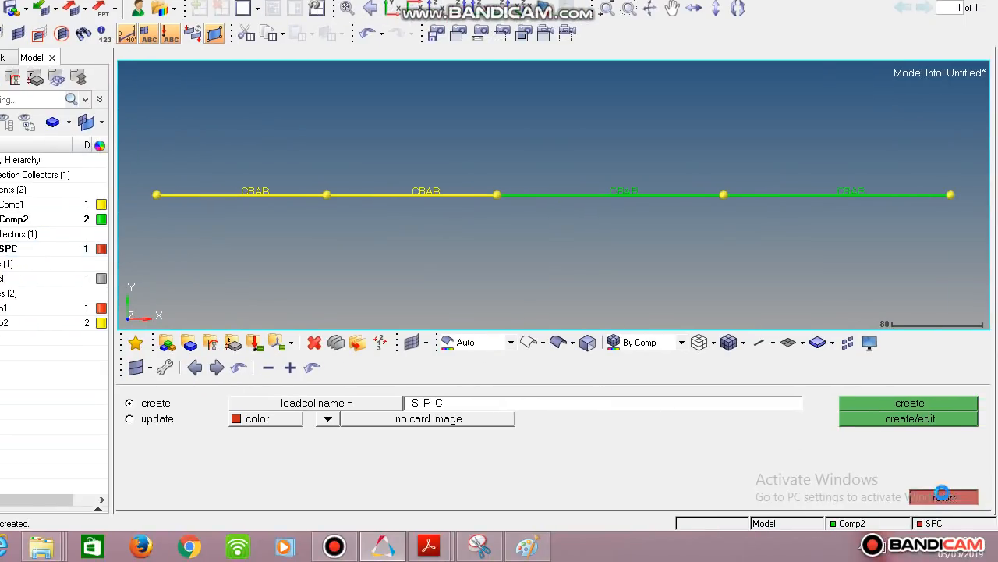
pyautogui.click(944, 498)
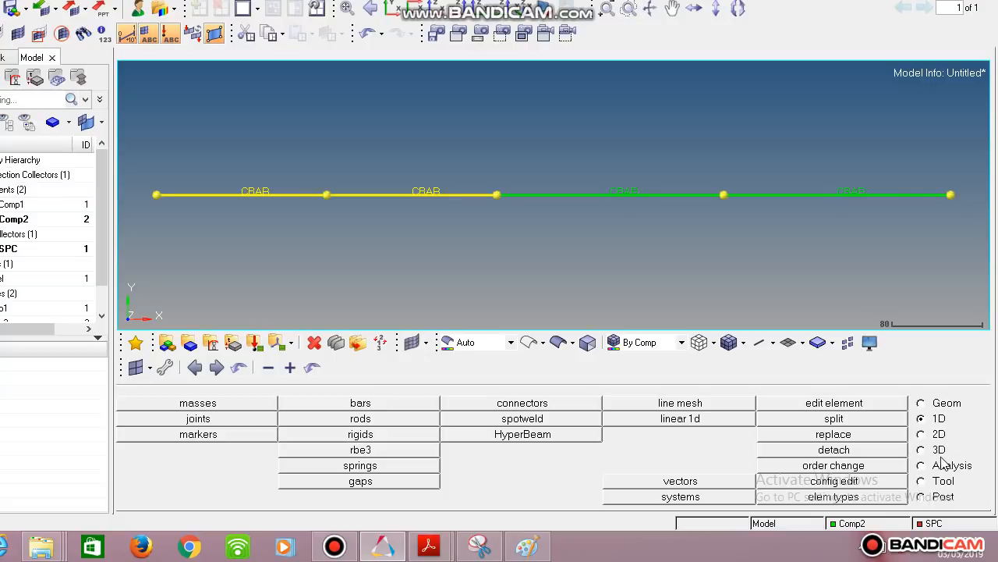
# - Constrain all six degrees of freedom at both end nodes of the bar, with a relative symbol size of 50
pyautogui.click(939, 466)
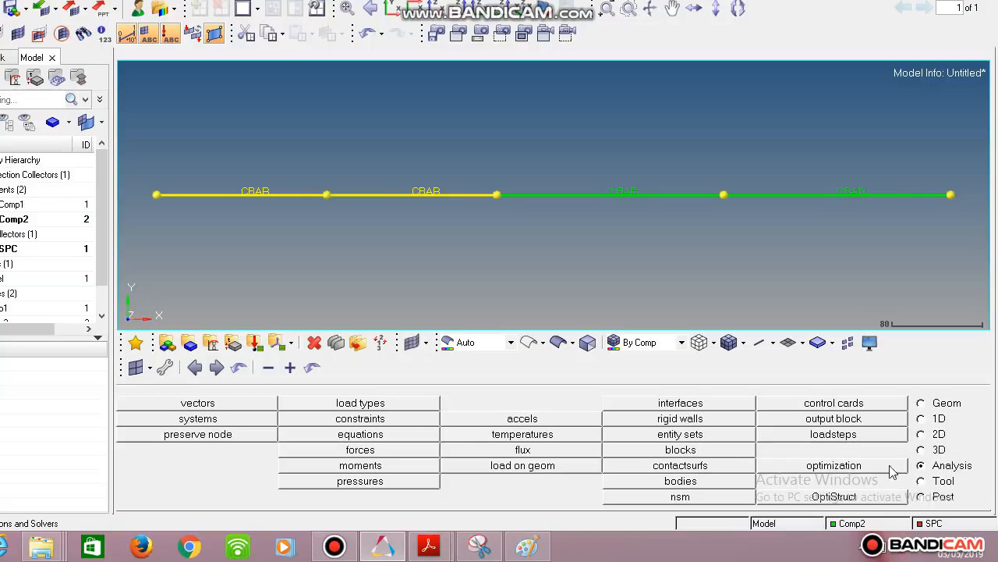
pyautogui.click(400, 417)
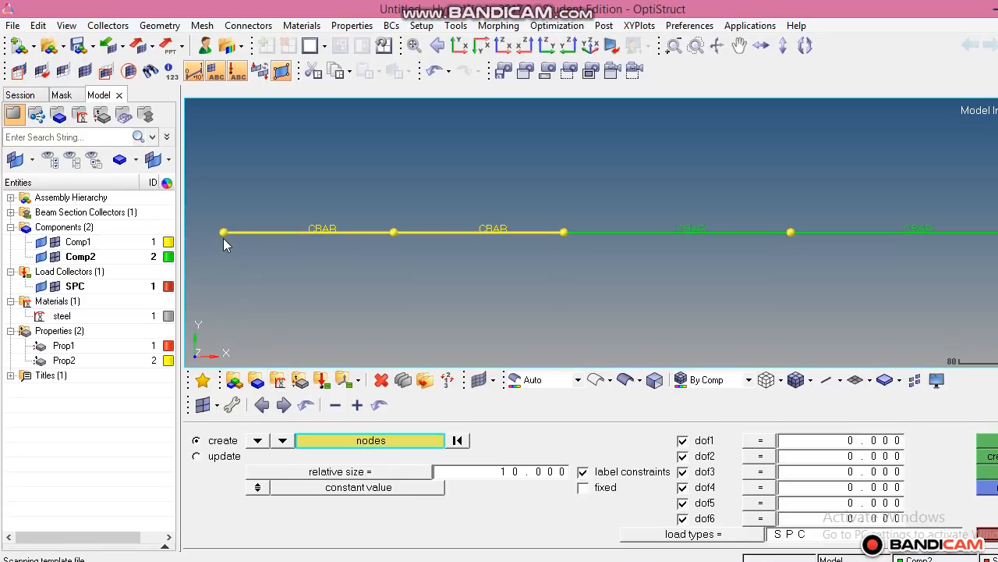
pyautogui.click(225, 235)
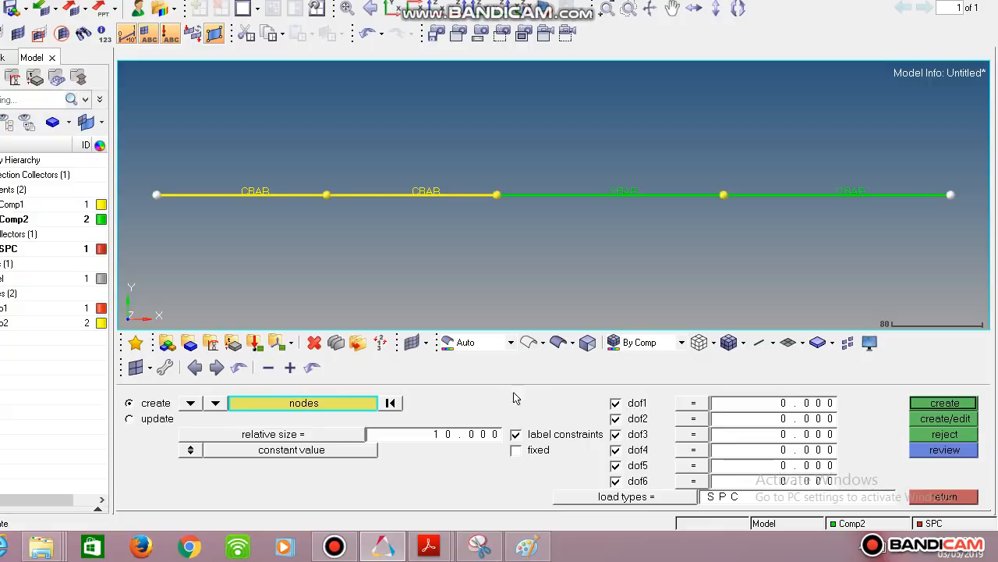
pyautogui.click(500, 434)
pyautogui.write('50.000')
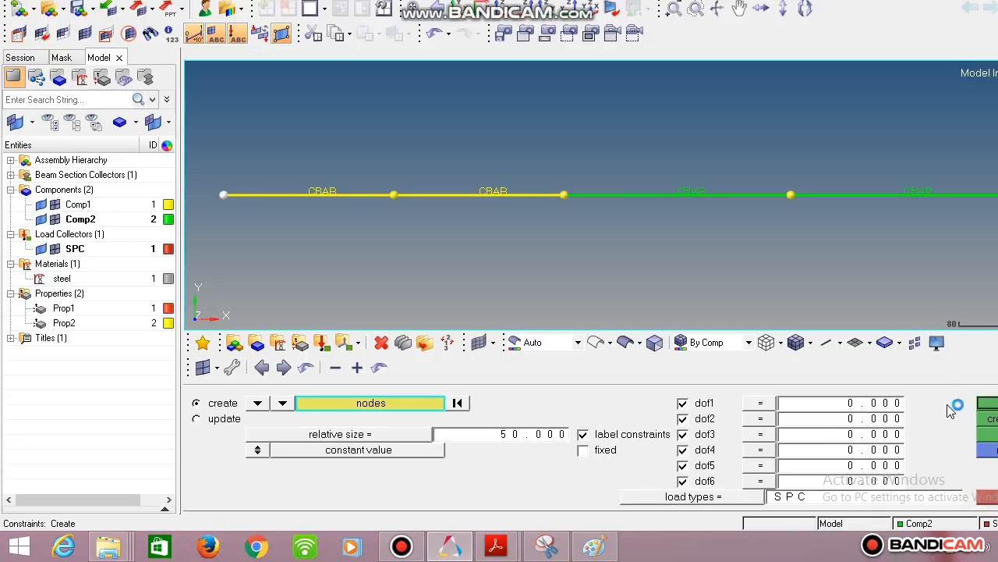
pyautogui.click(989, 402)
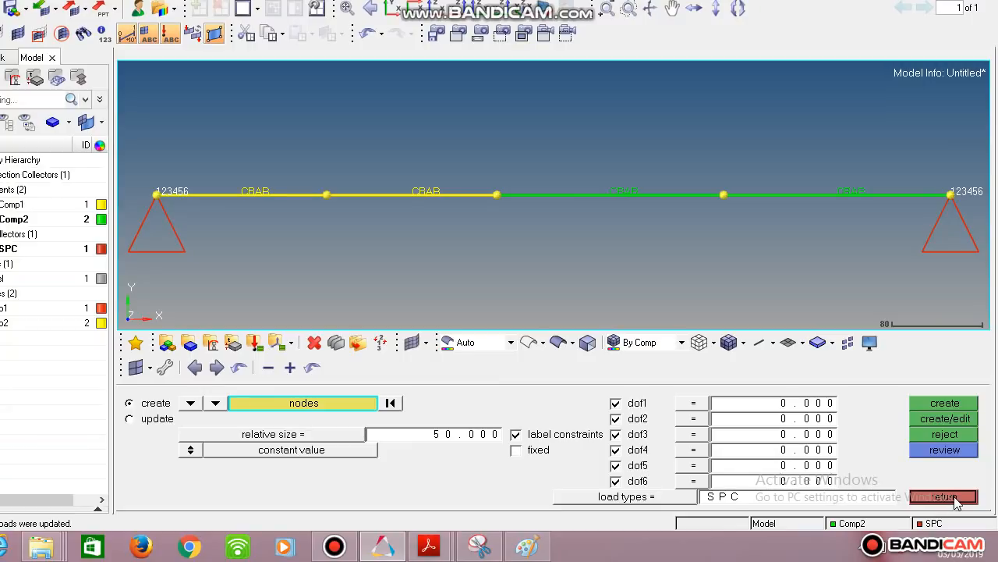
pyautogui.click(944, 497)
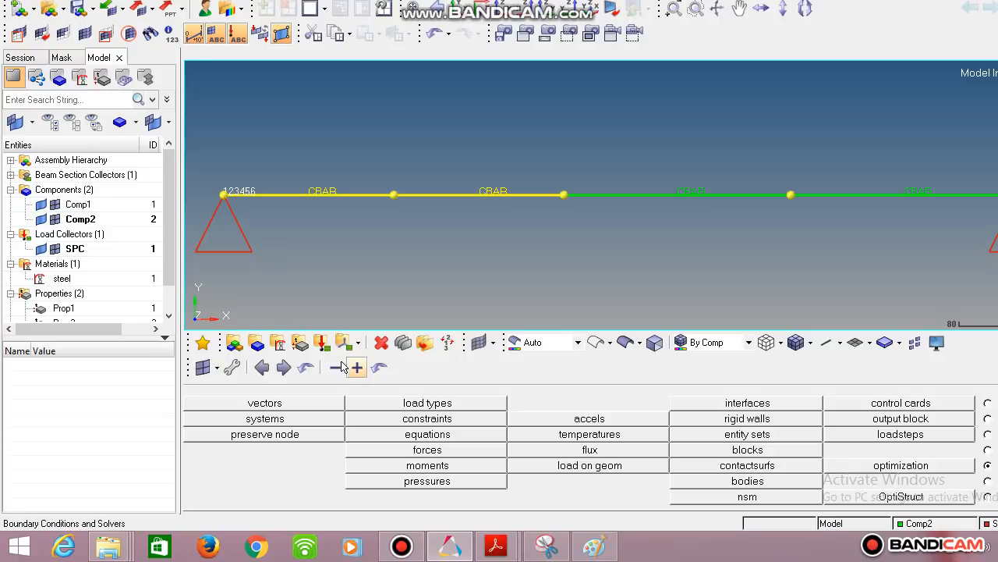
# - Create a second load collector named force with a cyan colour
pyautogui.click(353, 367)
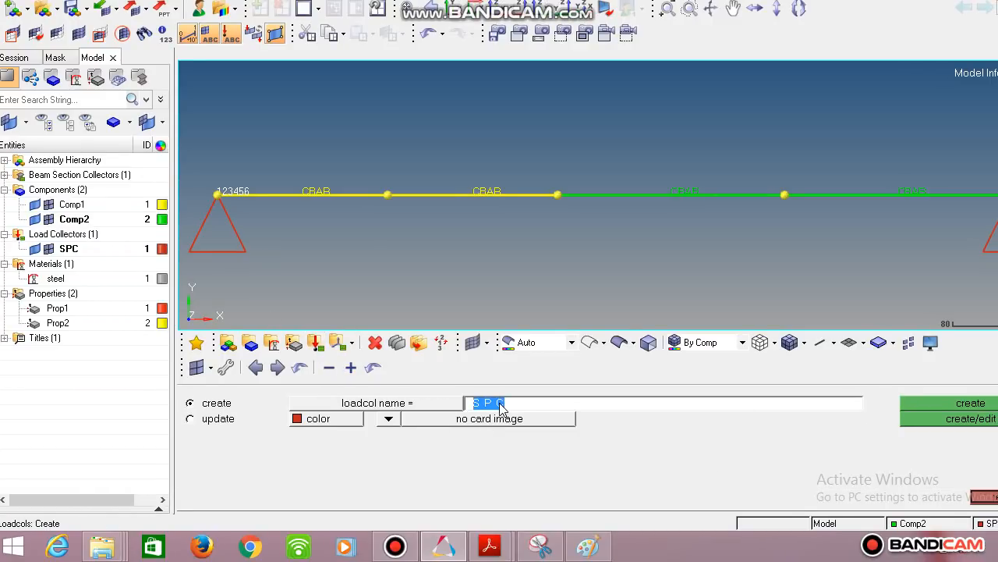
pyautogui.write('fo')
pyautogui.click(347, 421)
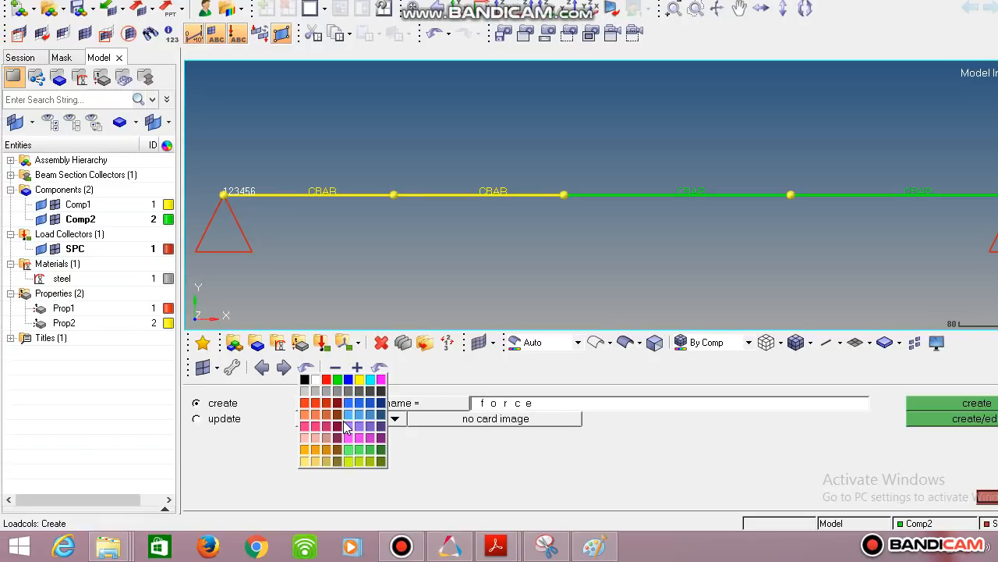
pyautogui.click(369, 380)
pyautogui.click(966, 403)
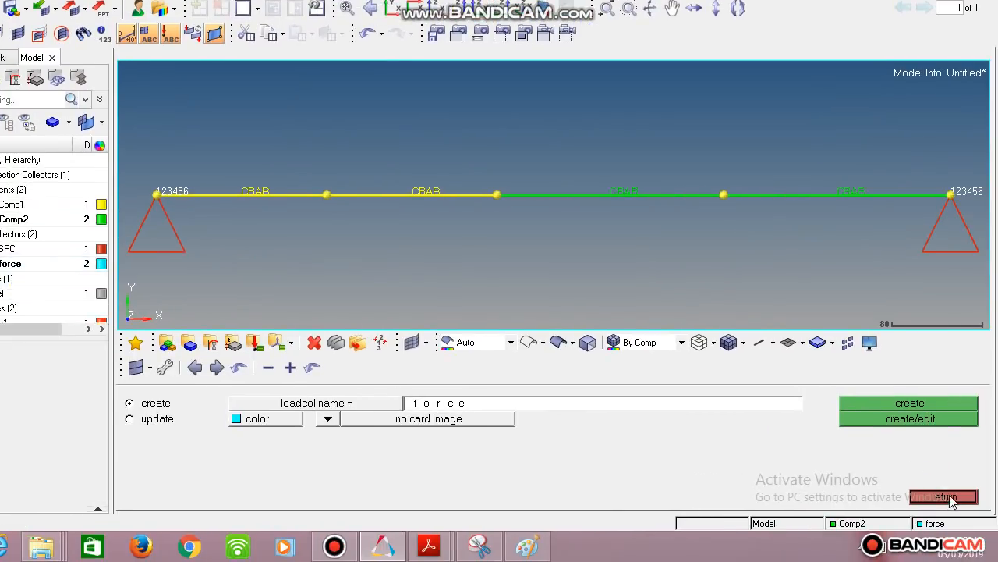
pyautogui.click(940, 496)
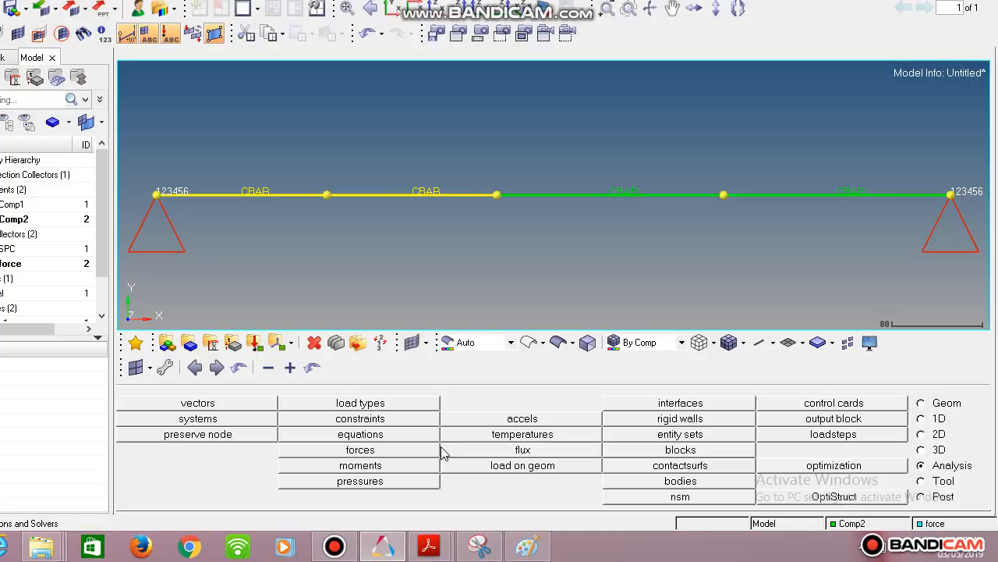
# - Apply a 1000000 N force along the x-axis at the node where the bar's diameter changes
pyautogui.click(375, 451)
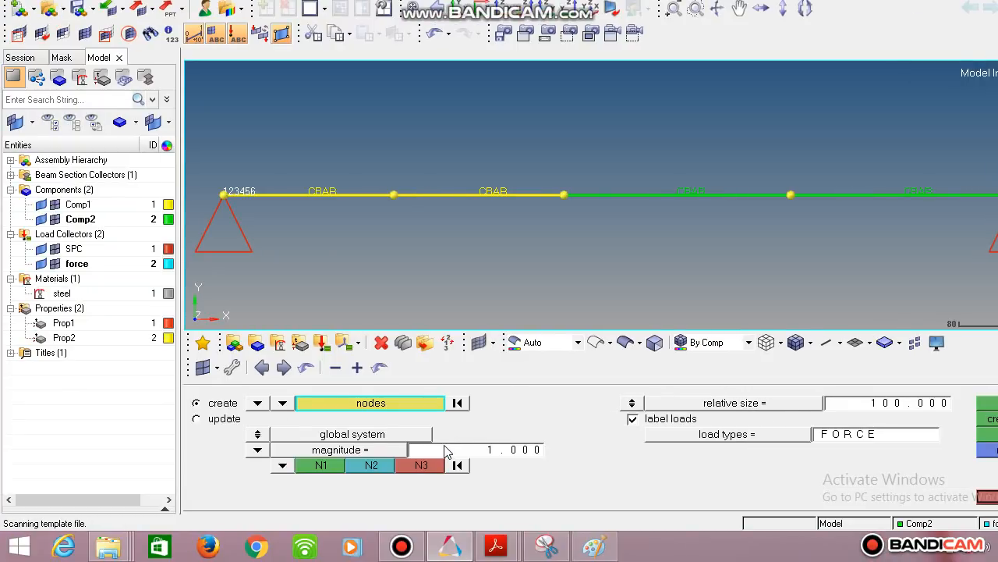
pyautogui.moveTo(601, 552)
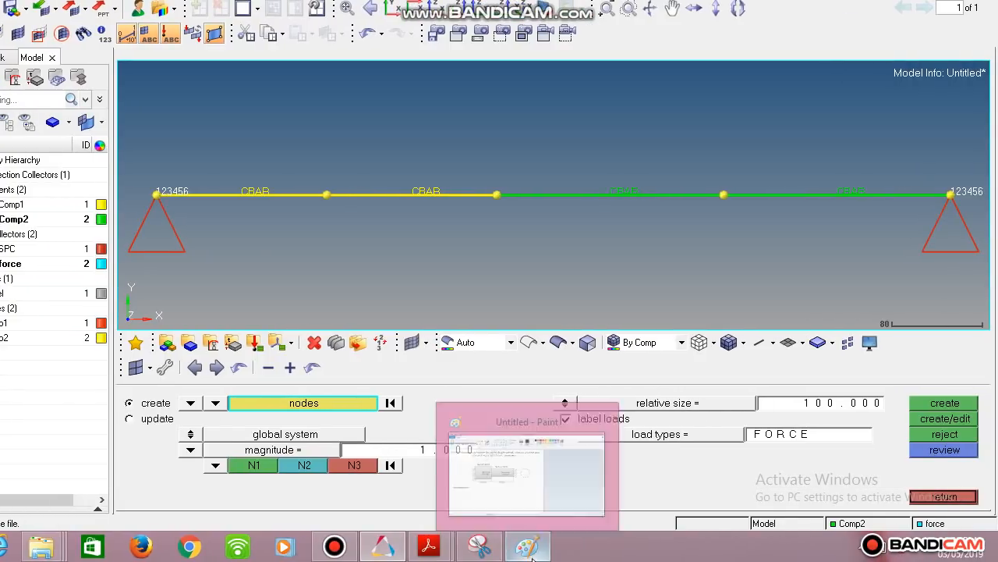
pyautogui.click(530, 549)
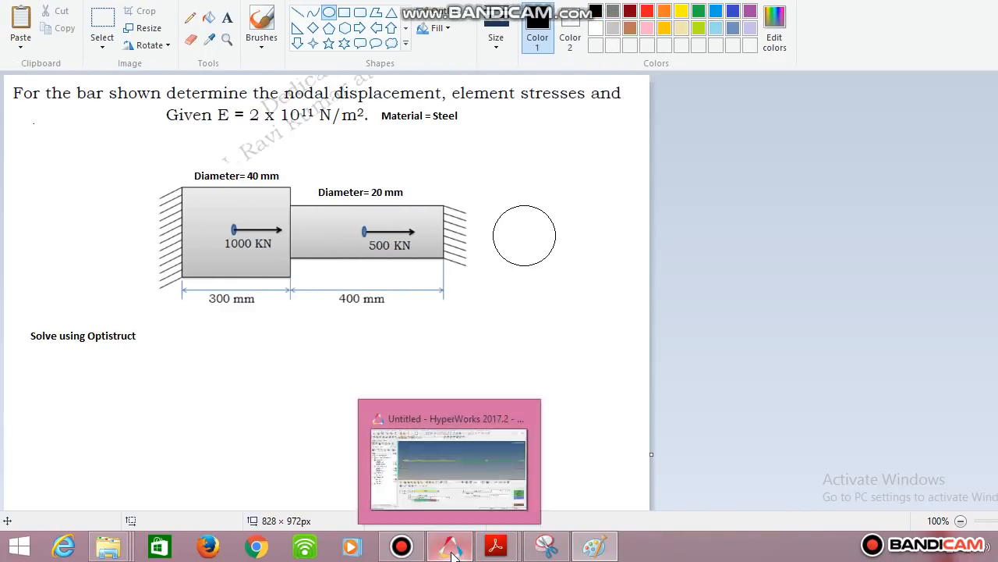
pyautogui.click(452, 552)
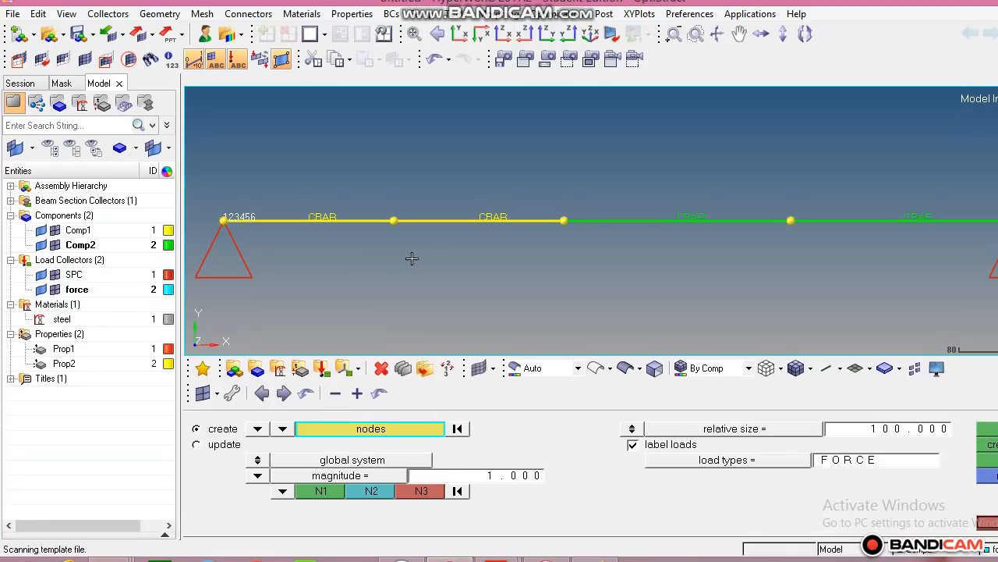
pyautogui.click(394, 230)
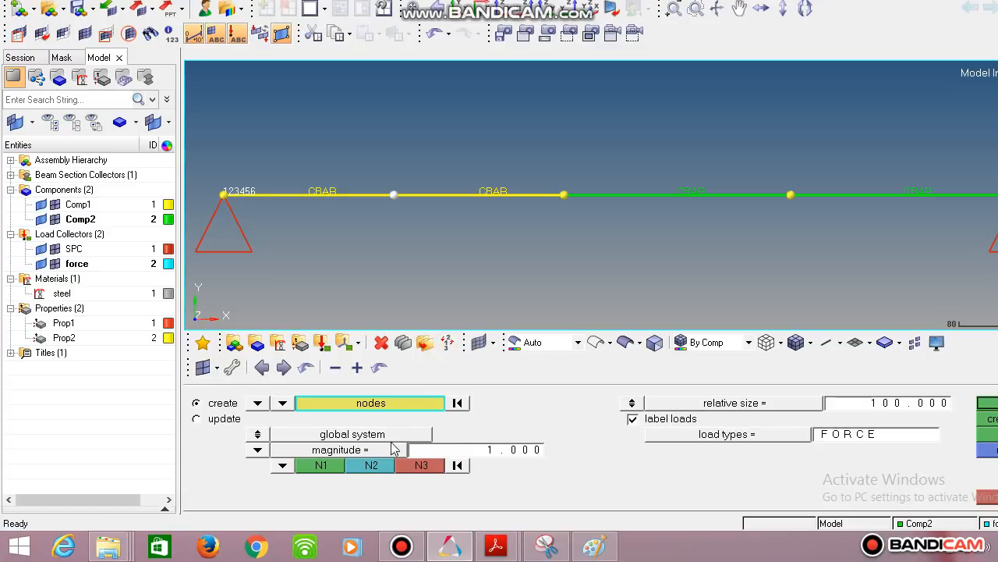
pyautogui.click(483, 451)
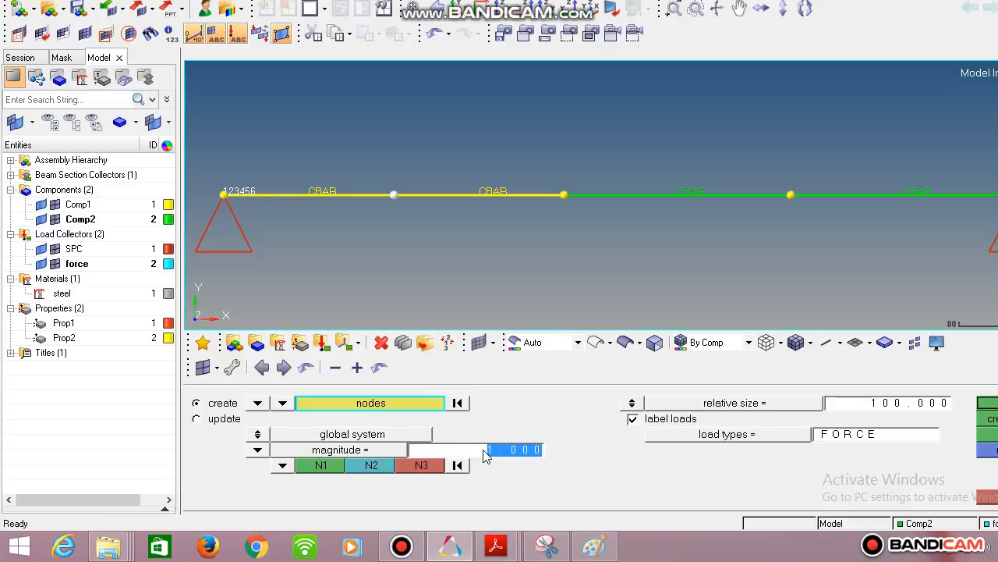
pyautogui.write('1000')
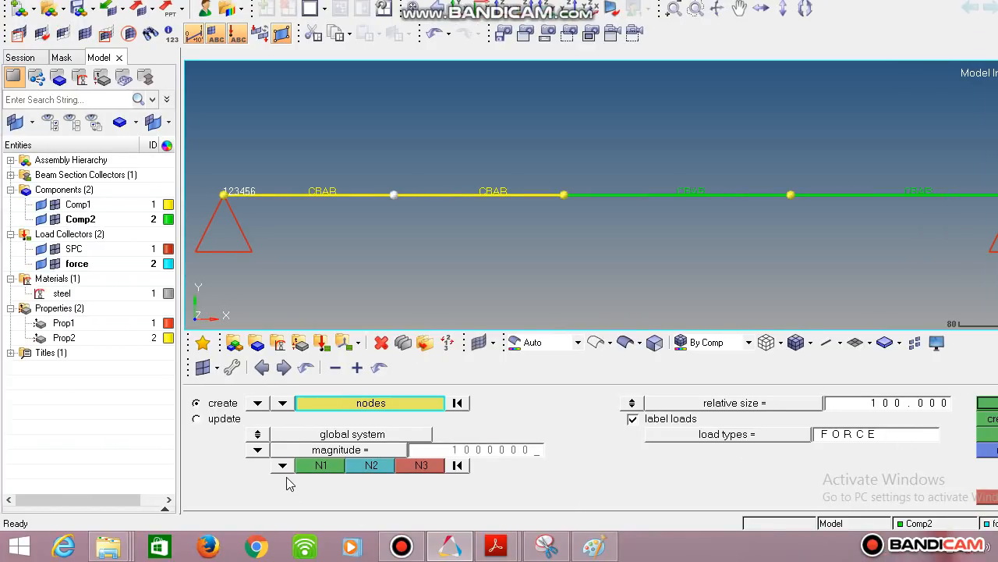
pyautogui.click(282, 465)
pyautogui.click(251, 435)
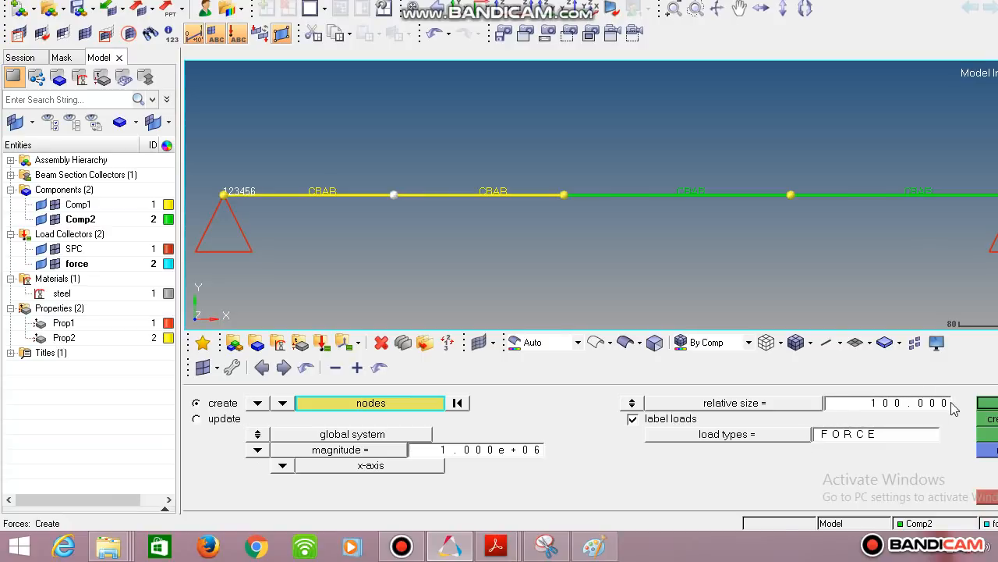
pyautogui.click(988, 403)
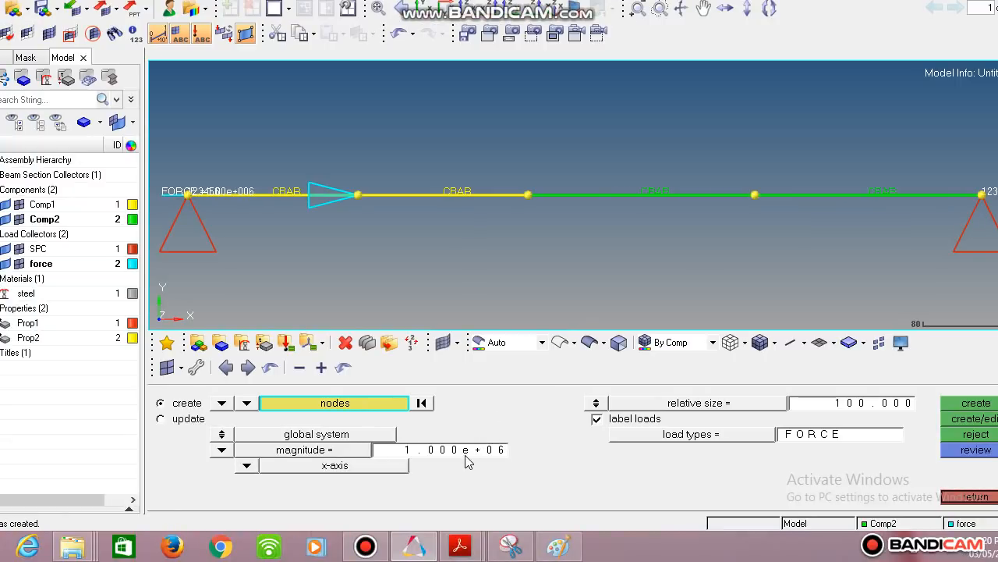
# - Apply a 500000 N force along the x-axis at the middle node of the thinner bar section
pyautogui.click(559, 546)
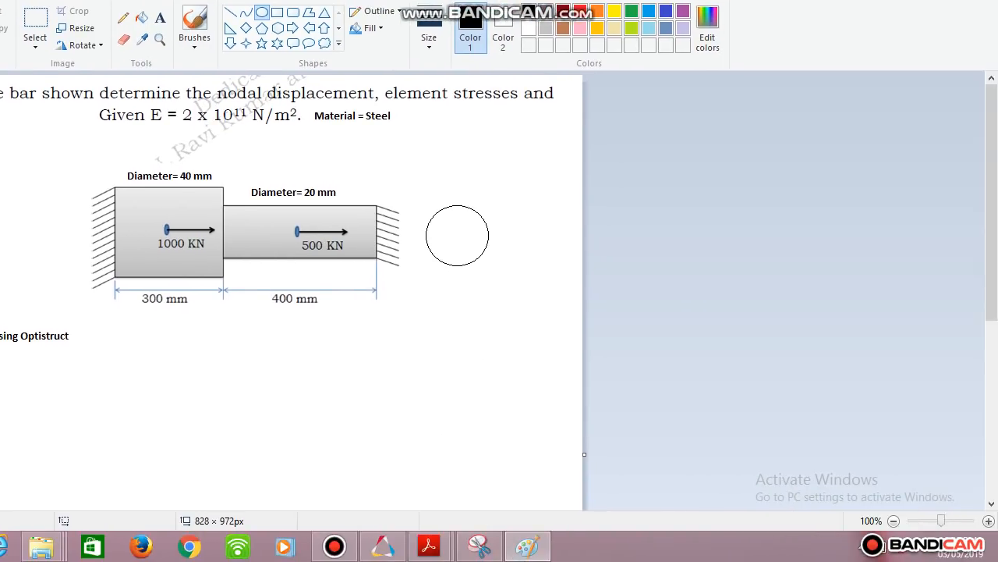
pyautogui.click(528, 546)
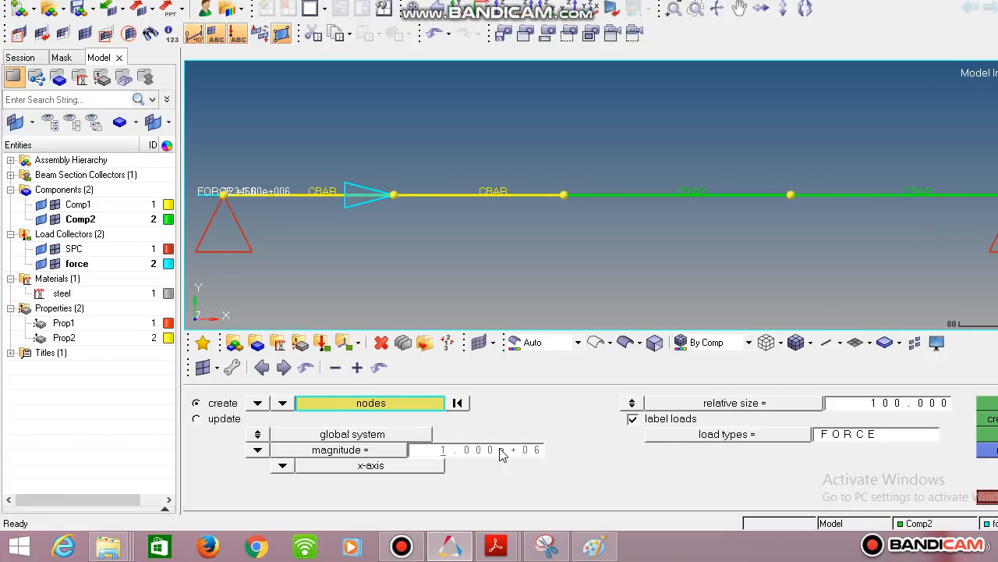
pyautogui.press('Delete')
pyautogui.press('Delete')
pyautogui.press('Delete')
pyautogui.press('Delete')
pyautogui.press('Delete')
pyautogui.press('Delete')
pyautogui.press('Delete')
pyautogui.press('Delete')
pyautogui.press('Delete')
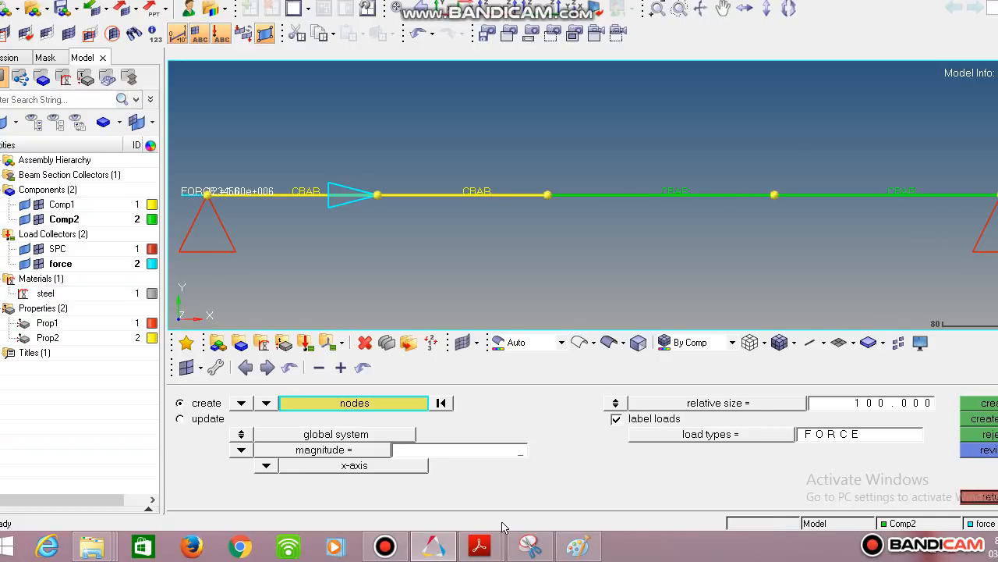
pyautogui.write('50')
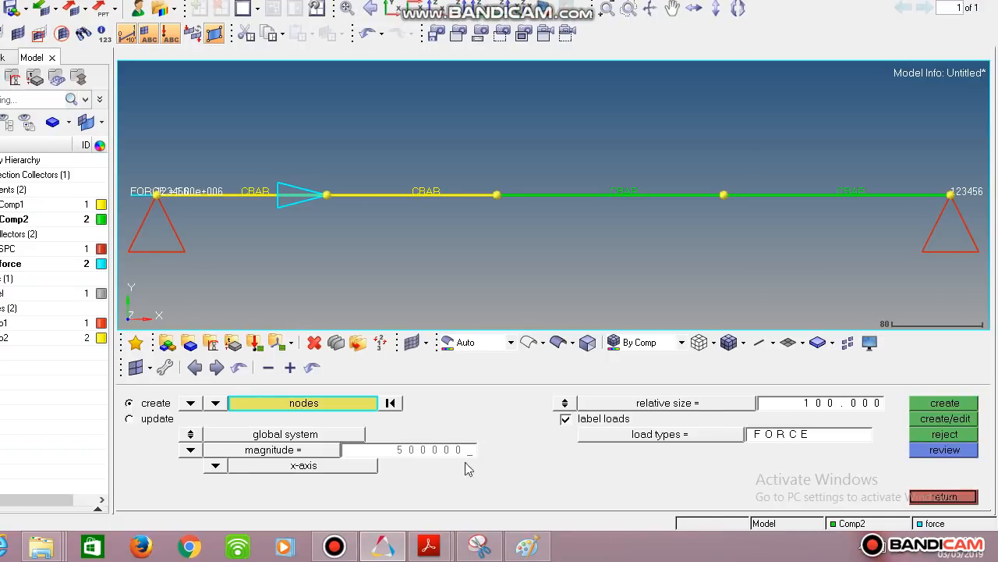
pyautogui.write('0000')
pyautogui.press('Return')
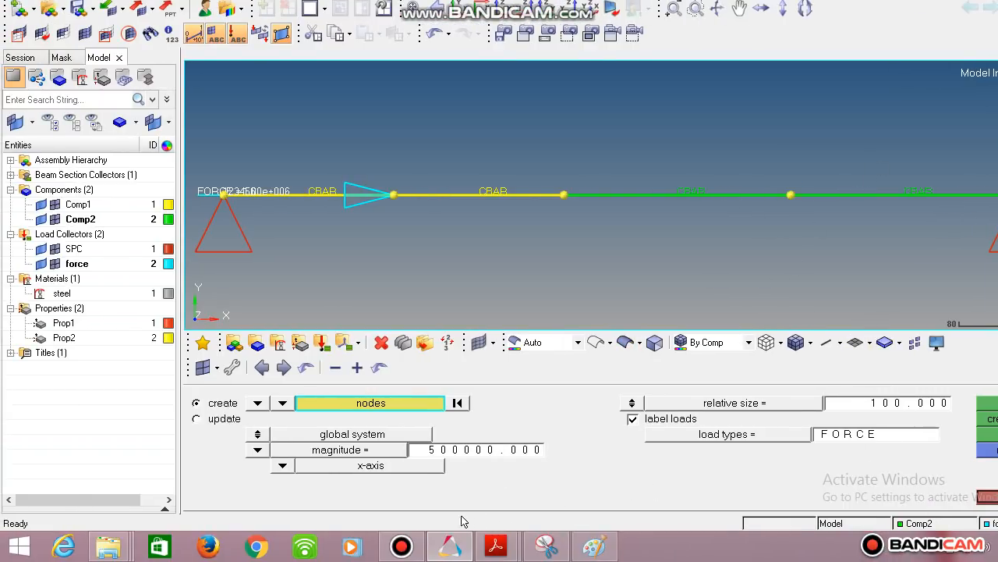
pyautogui.click(944, 402)
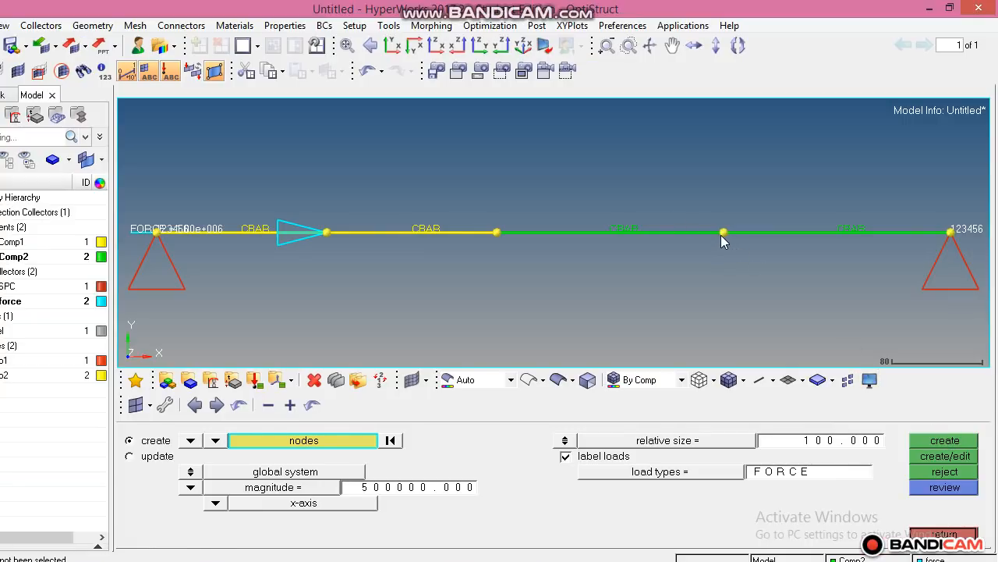
pyautogui.click(724, 233)
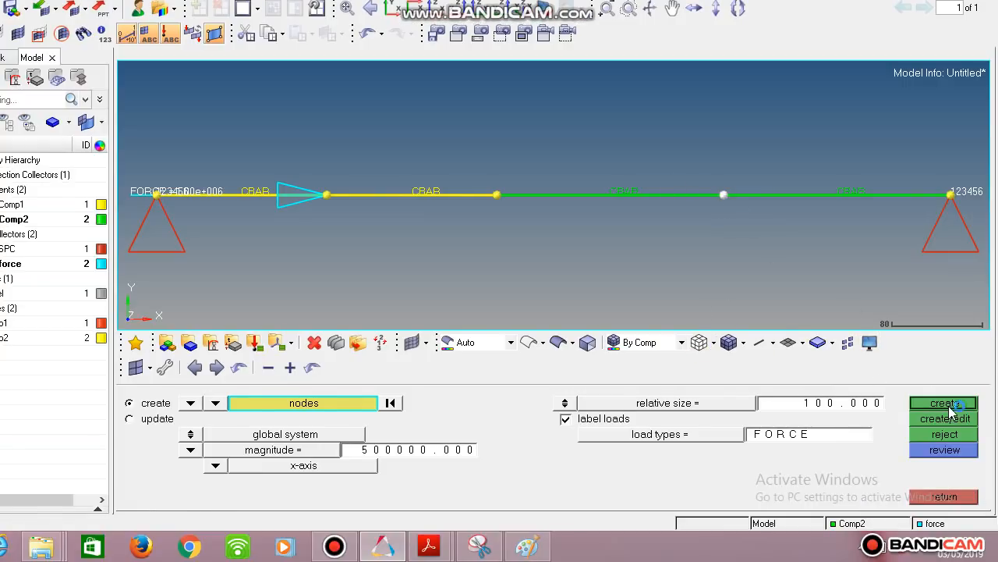
pyautogui.click(945, 440)
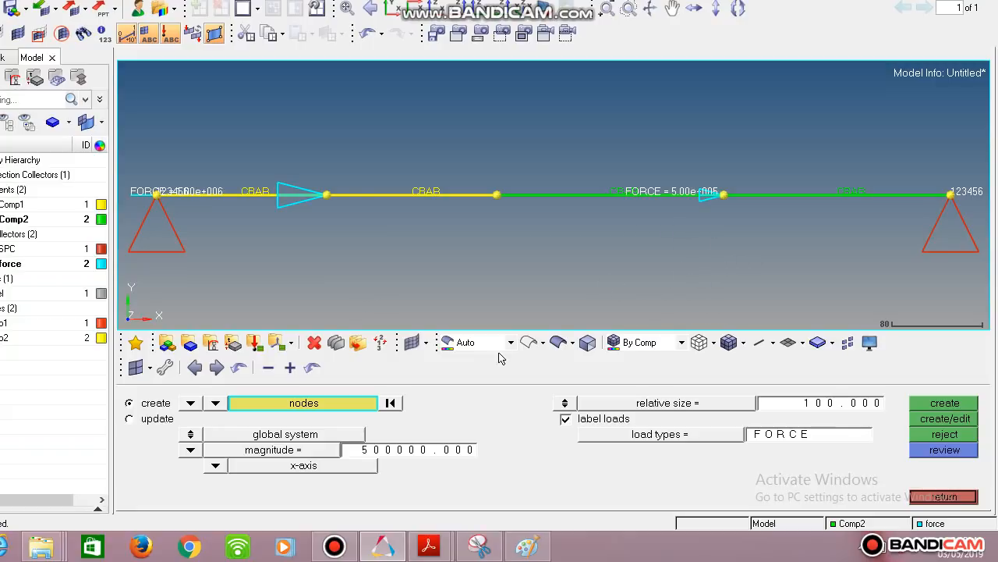
pyautogui.click(947, 497)
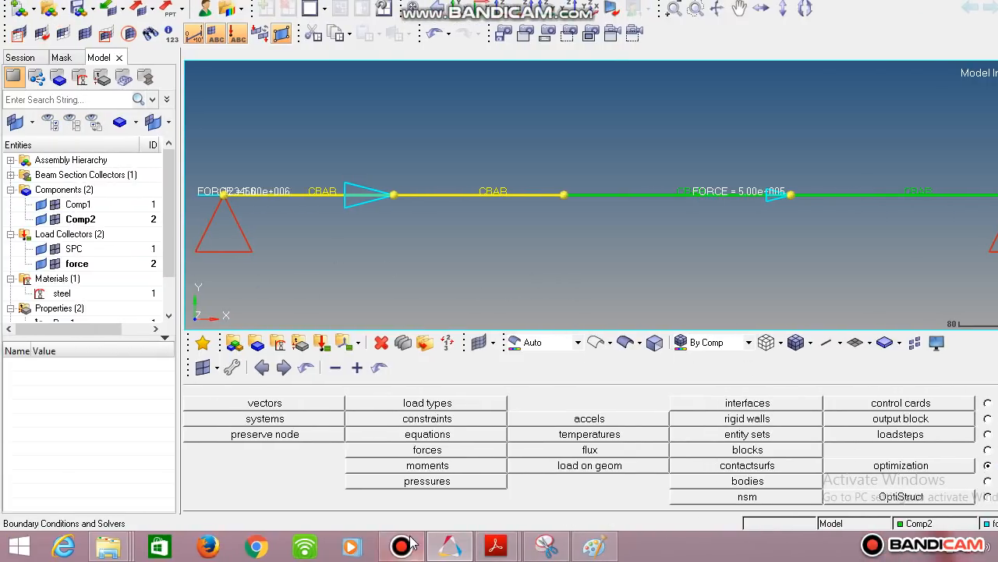
pyautogui.click(405, 543)
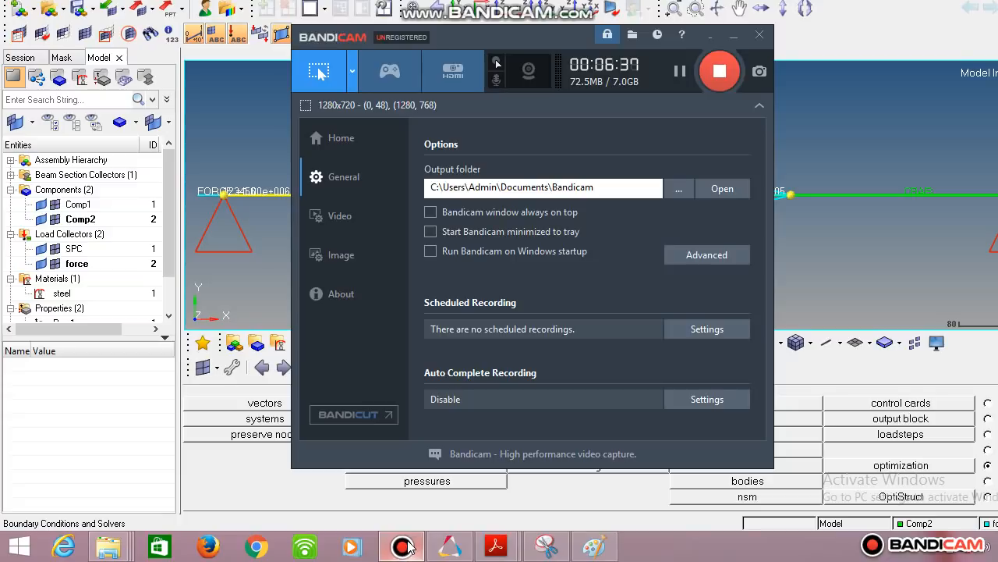
pyautogui.click(404, 543)
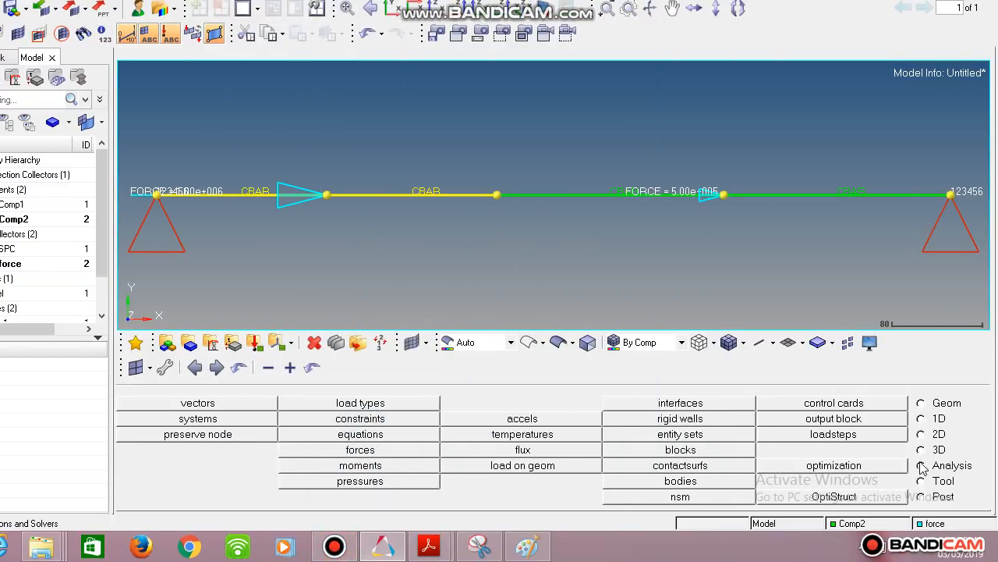
# - Create a linear static load step named Bar that uses the SPC collector for constraints and the force collector for loads
pyautogui.click(876, 439)
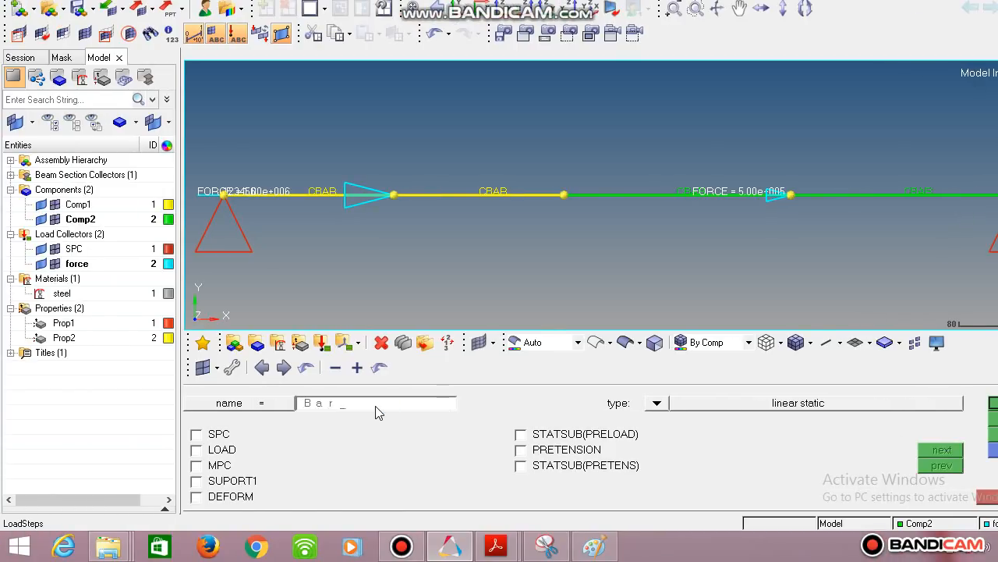
pyautogui.click(195, 435)
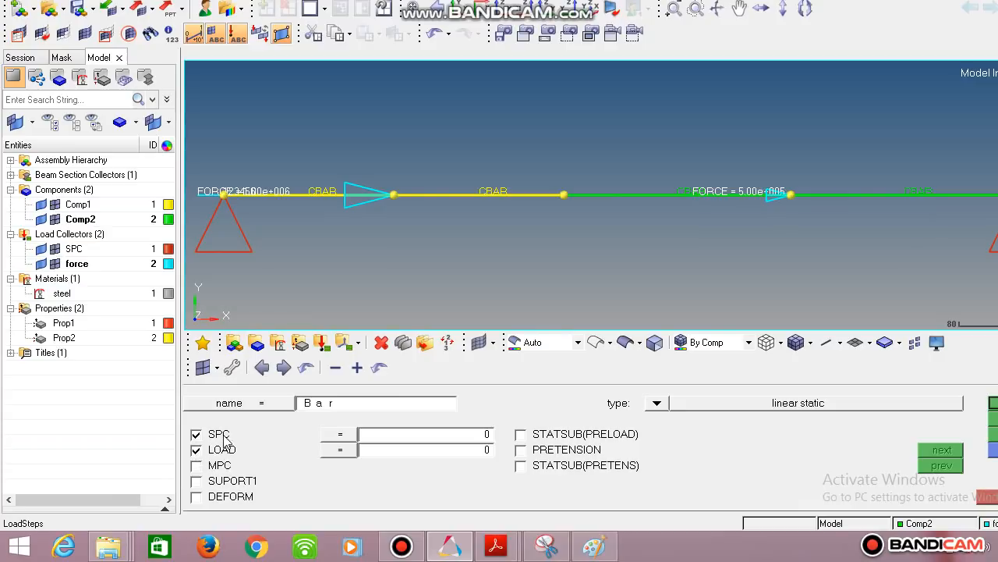
pyautogui.click(340, 435)
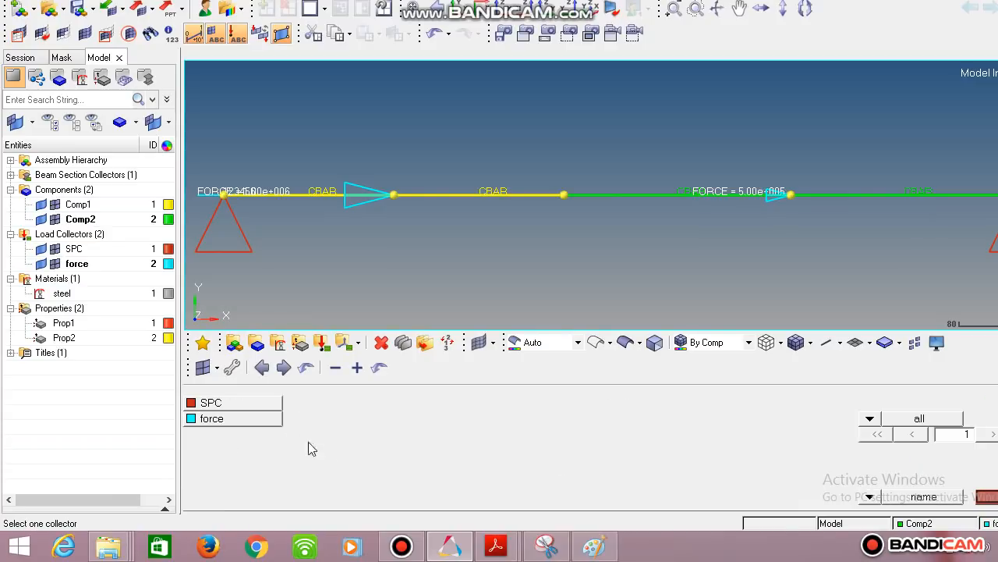
pyautogui.click(248, 404)
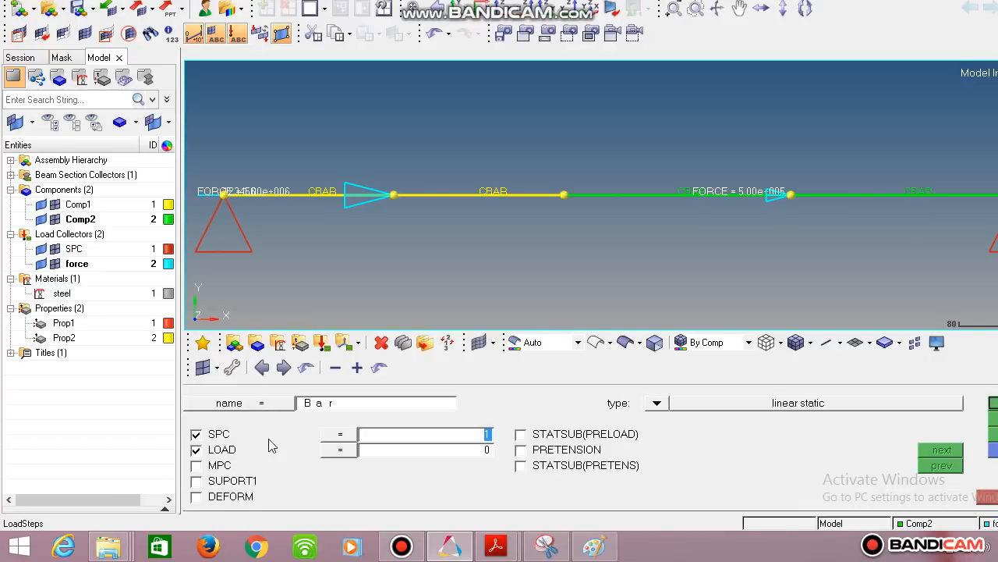
pyautogui.click(351, 451)
pyautogui.click(234, 420)
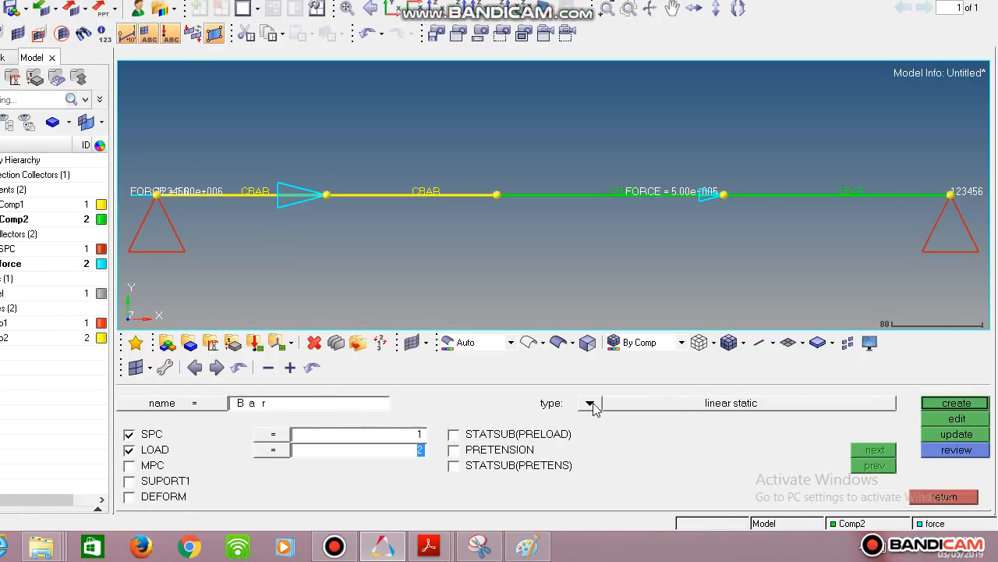
pyautogui.click(955, 403)
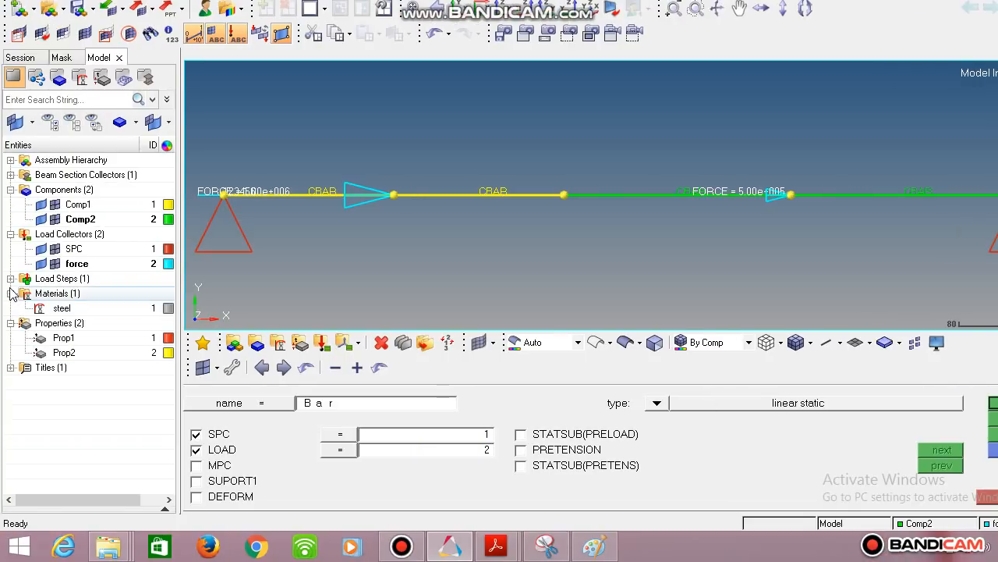
pyautogui.click(10, 279)
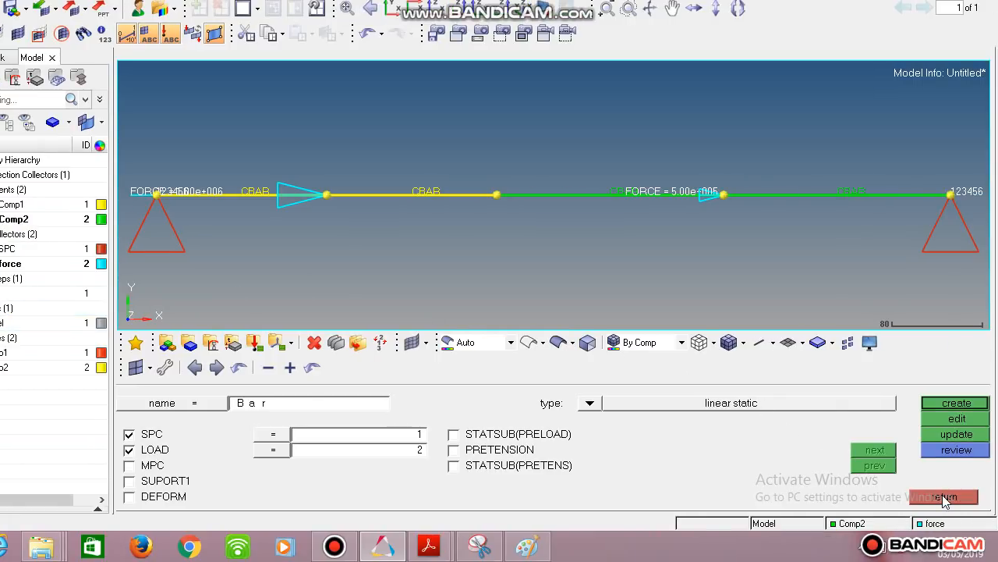
pyautogui.click(944, 497)
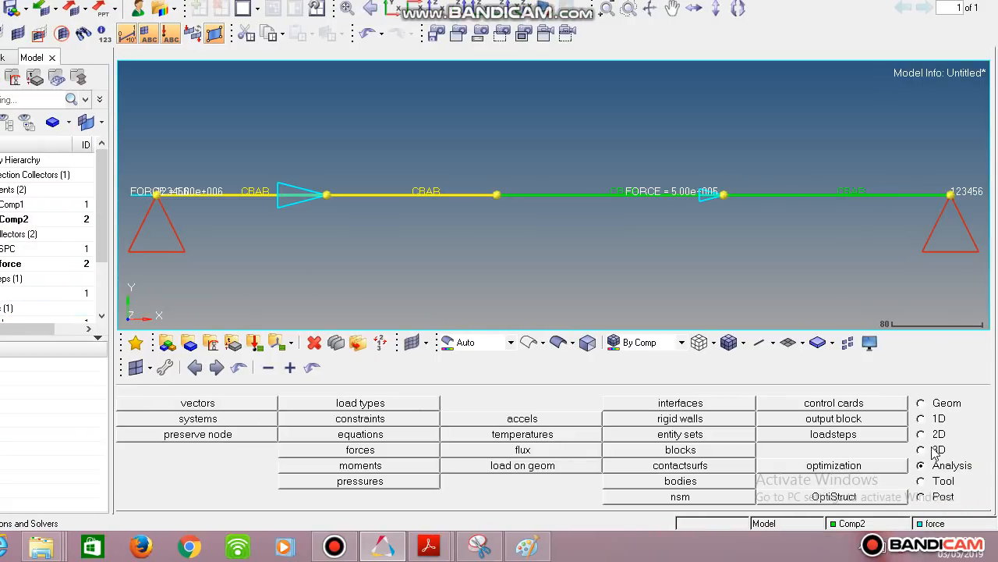
# - Create a new folder named Bar Problem on the Desktop while choosing where to save the OptiStruct input file
pyautogui.click(835, 497)
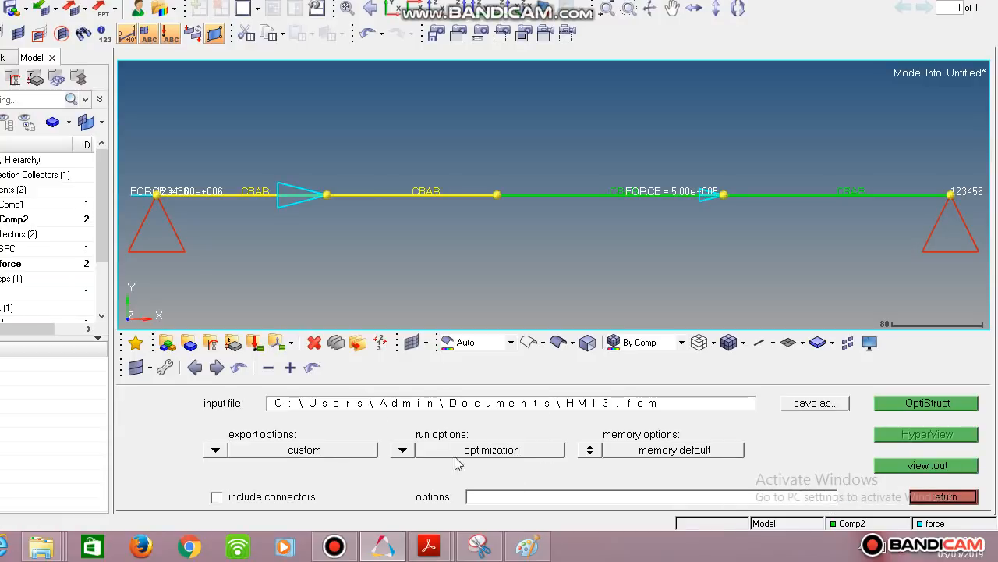
pyautogui.click(811, 403)
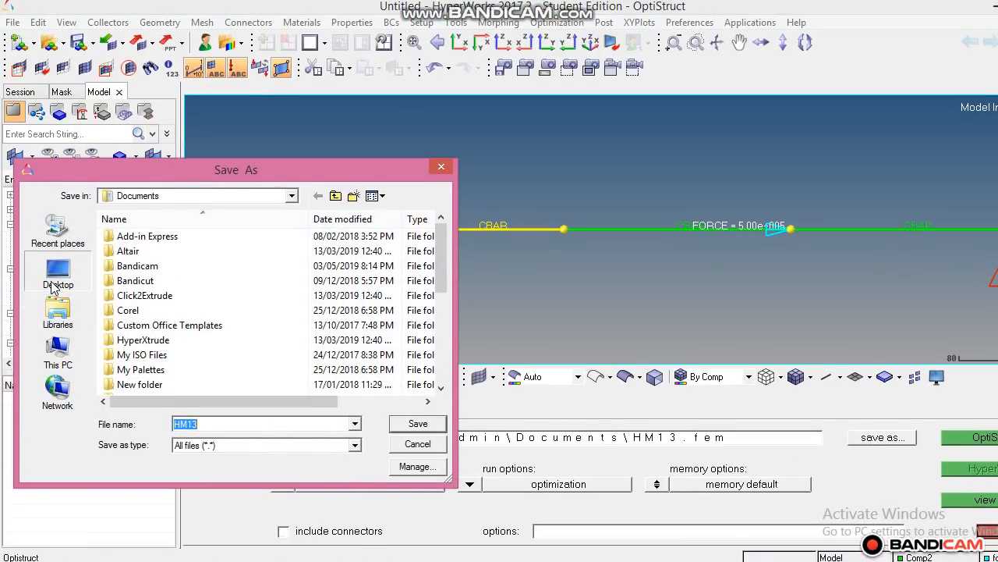
pyautogui.click(55, 277)
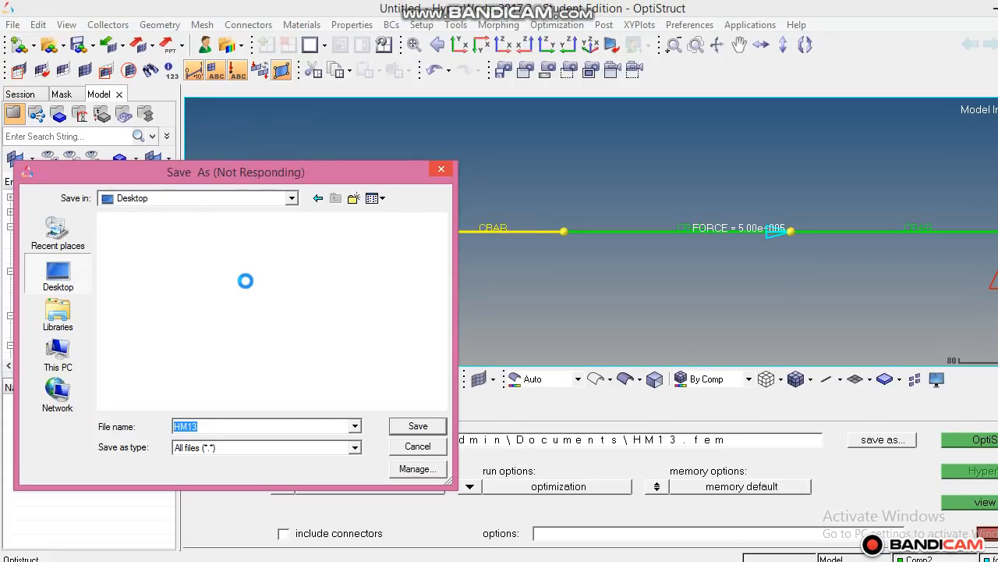
pyautogui.rightClick(246, 282)
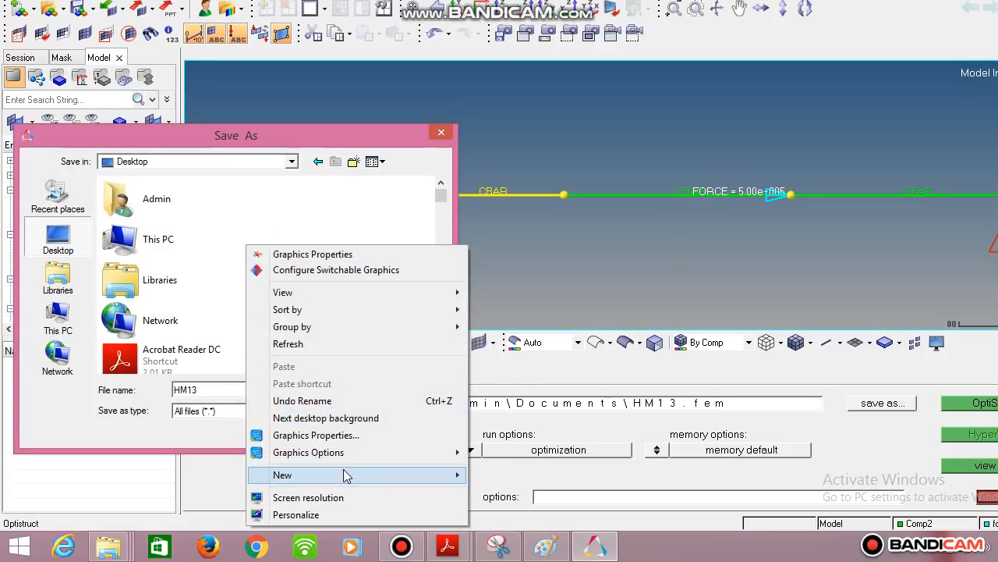
pyautogui.moveTo(346, 473)
pyautogui.click(484, 229)
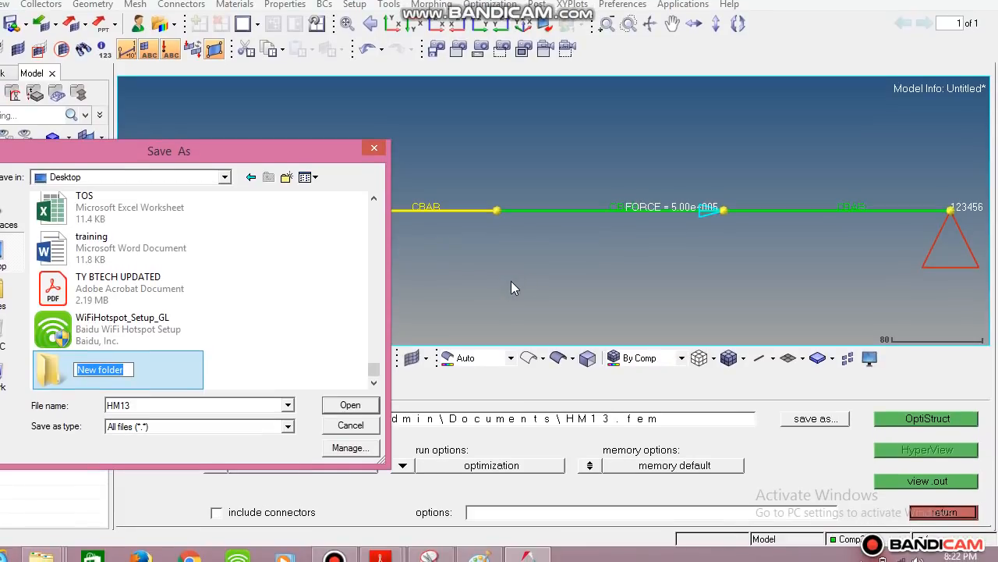
pyautogui.write('Bar')
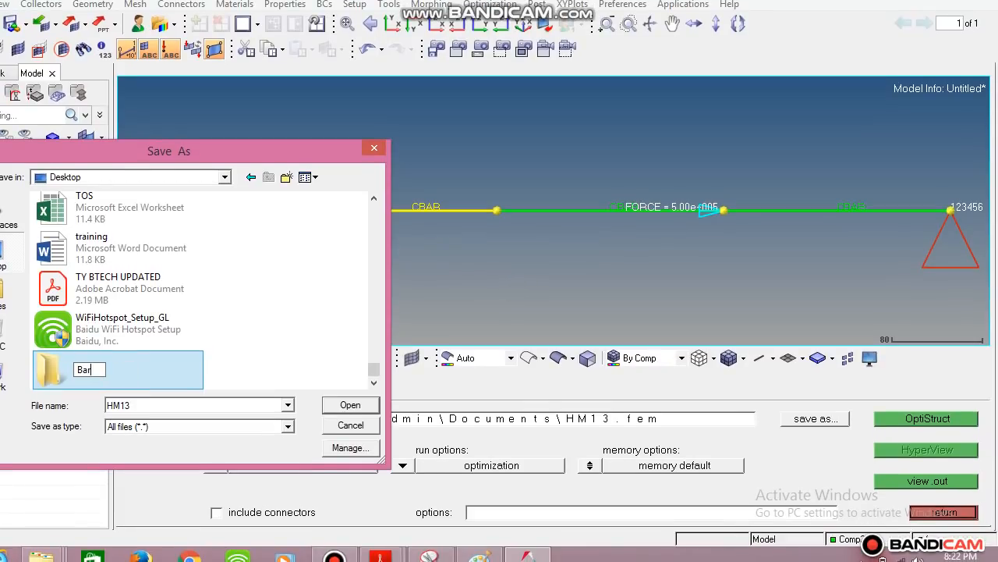
pyautogui.write(' Problem')
pyautogui.press('Return')
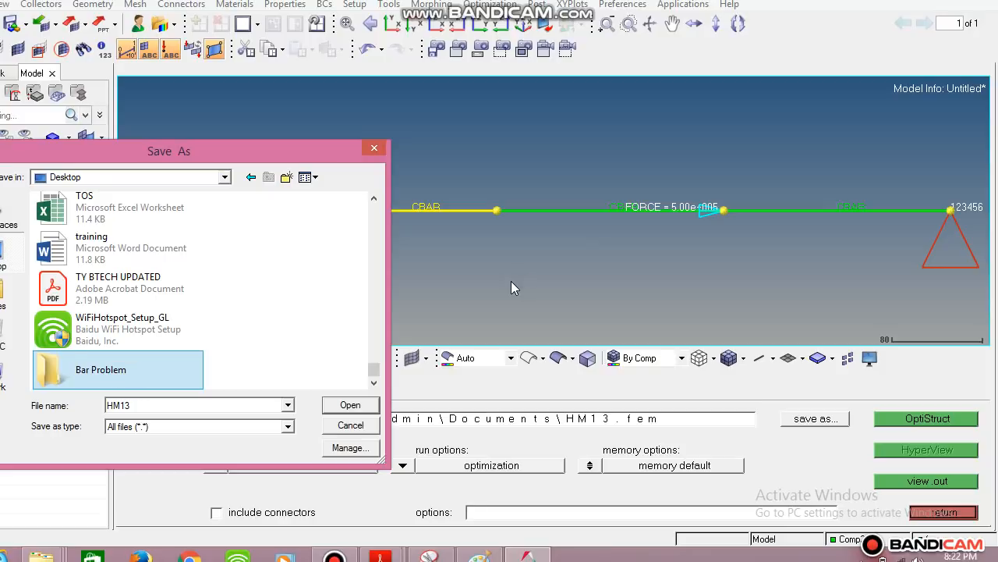
# - Save the OptiStruct input file as Bar inside the Bar Problem folder
pyautogui.press('Return')
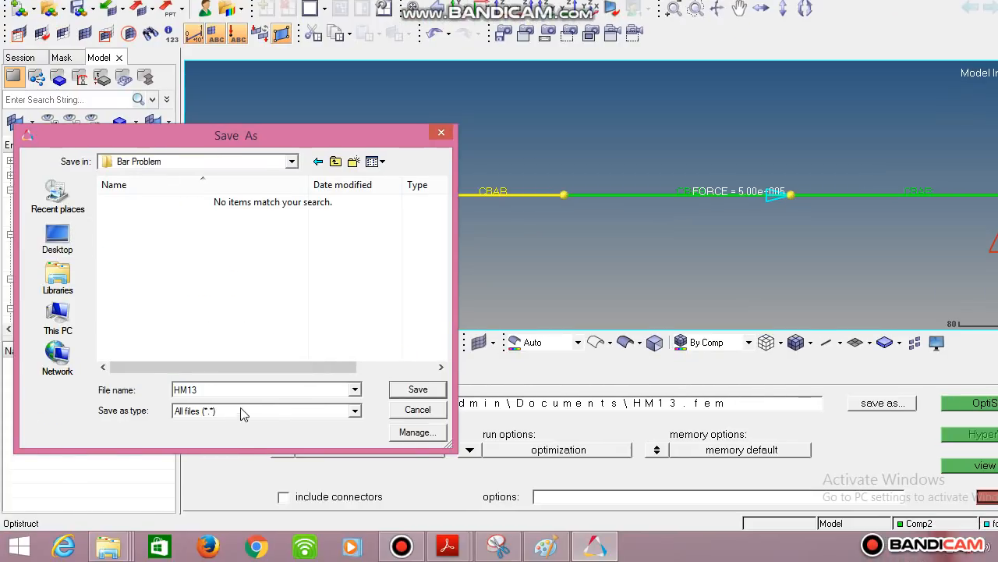
pyautogui.doubleClick(181, 410)
pyautogui.write('Bar')
pyautogui.click(397, 390)
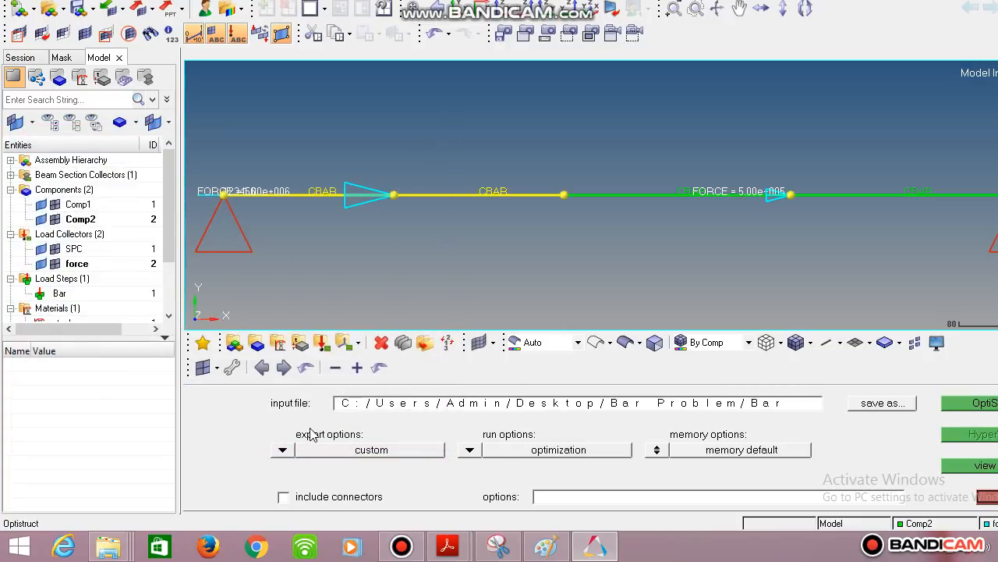
# - Set export options to all and the run option to analysis, then run OptiStruct
pyautogui.click(282, 450)
pyautogui.click(291, 450)
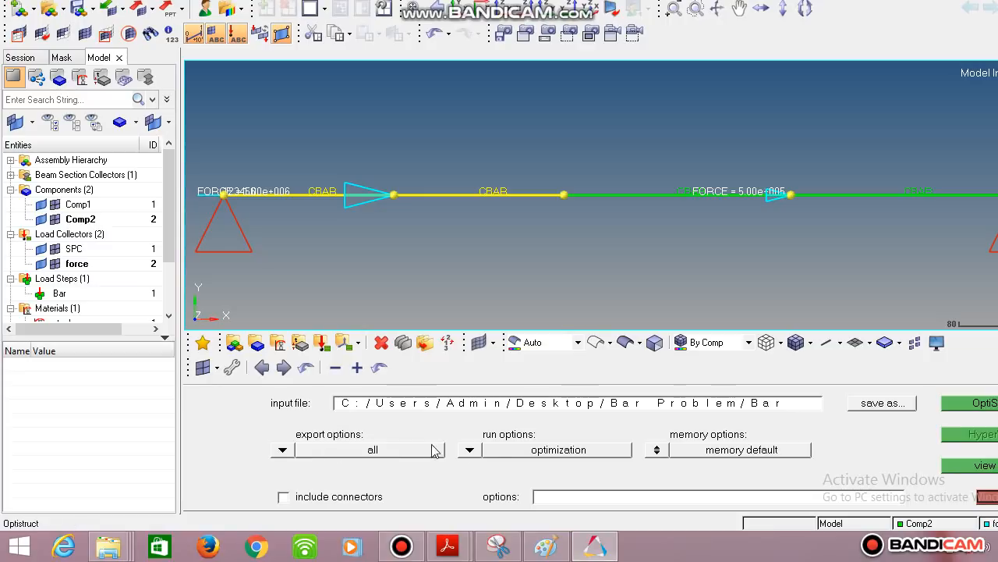
pyautogui.click(469, 450)
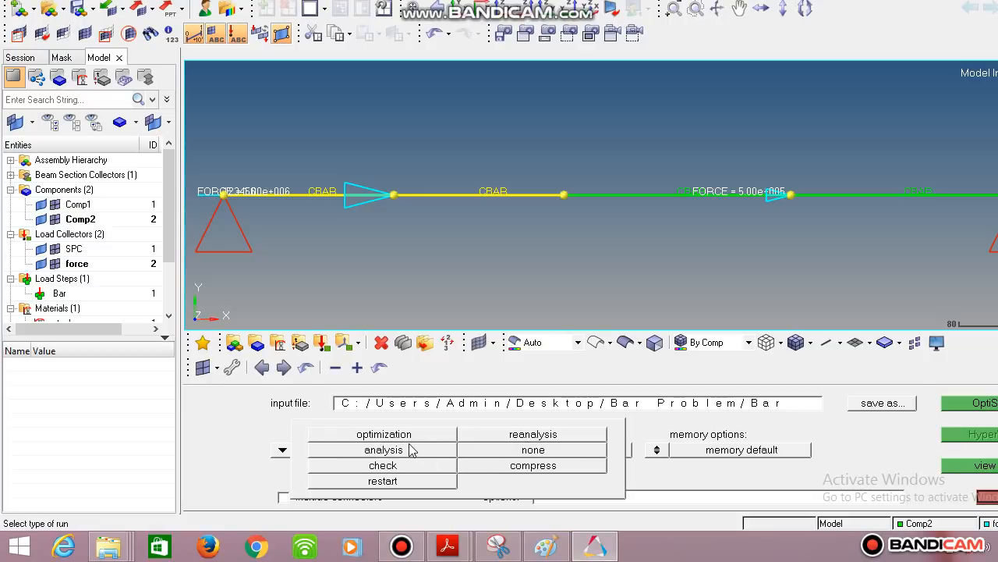
pyautogui.click(403, 455)
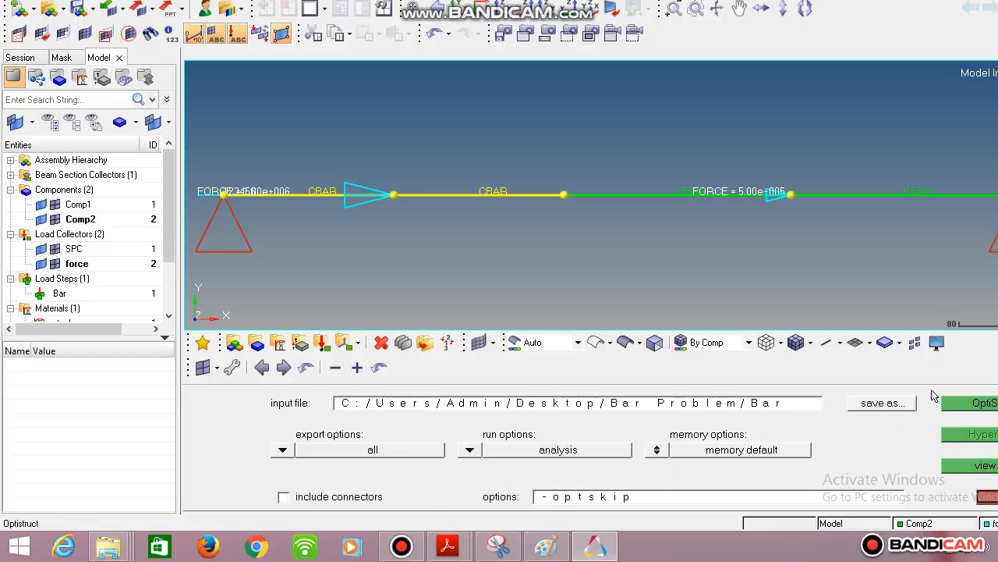
pyautogui.click(981, 404)
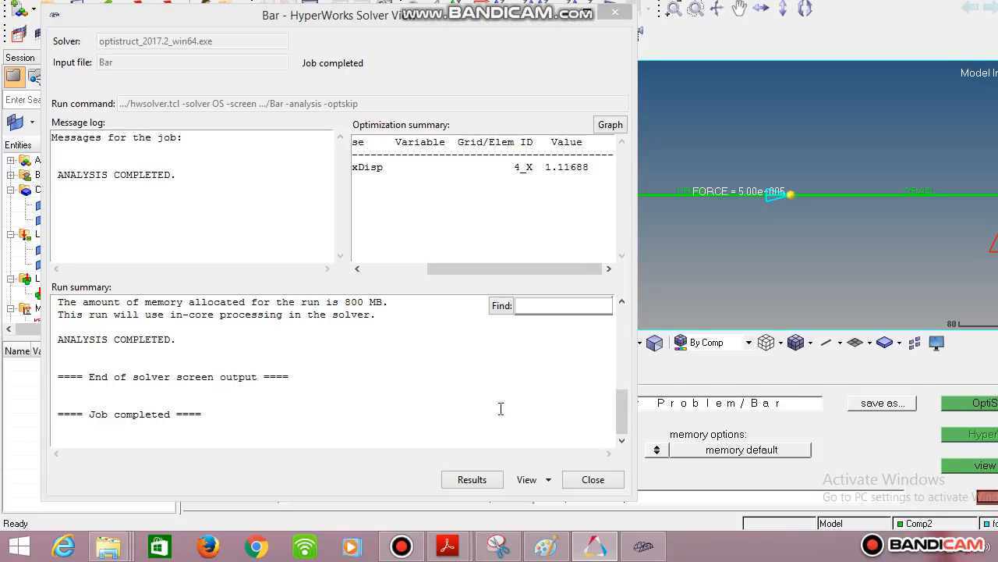
# - Open the results in HyperView and apply a displacement magnitude contour plot to the bar
pyautogui.click(477, 484)
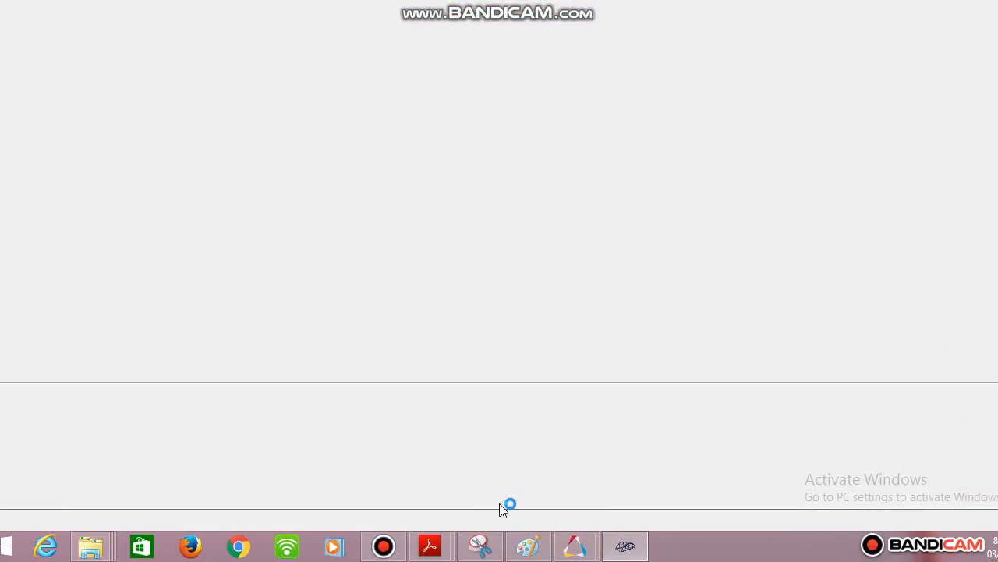
pyautogui.click(394, 553)
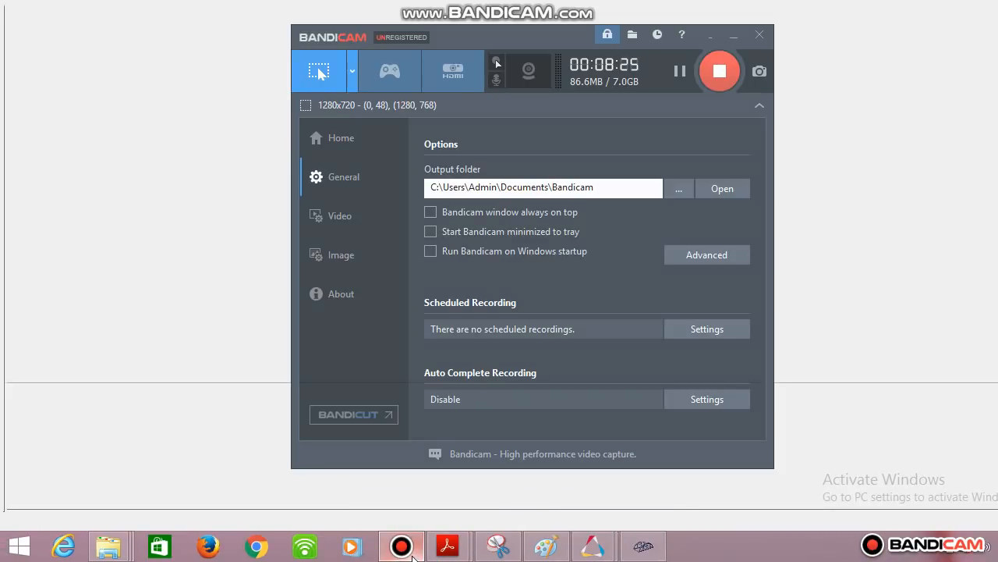
pyautogui.click(413, 555)
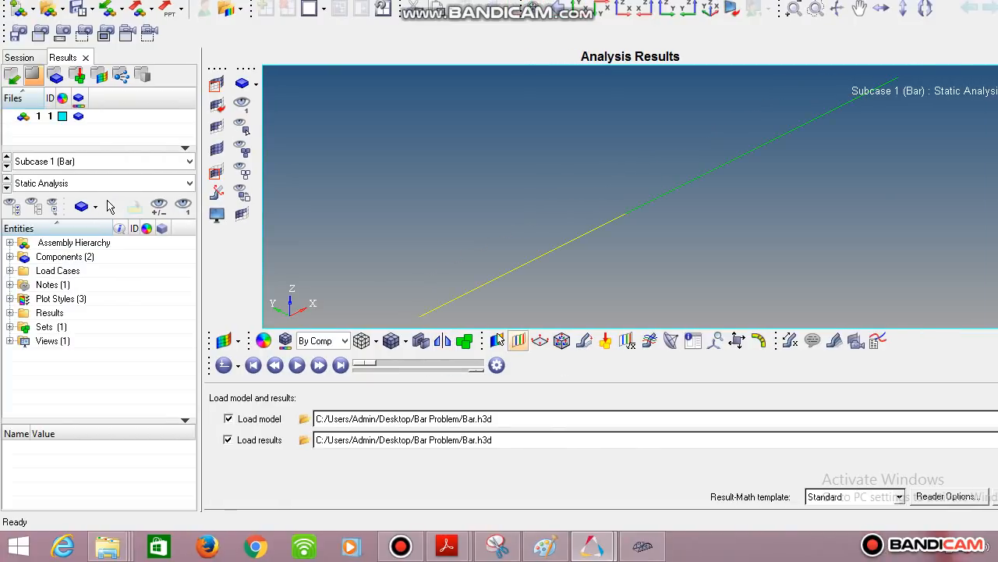
pyautogui.click(498, 340)
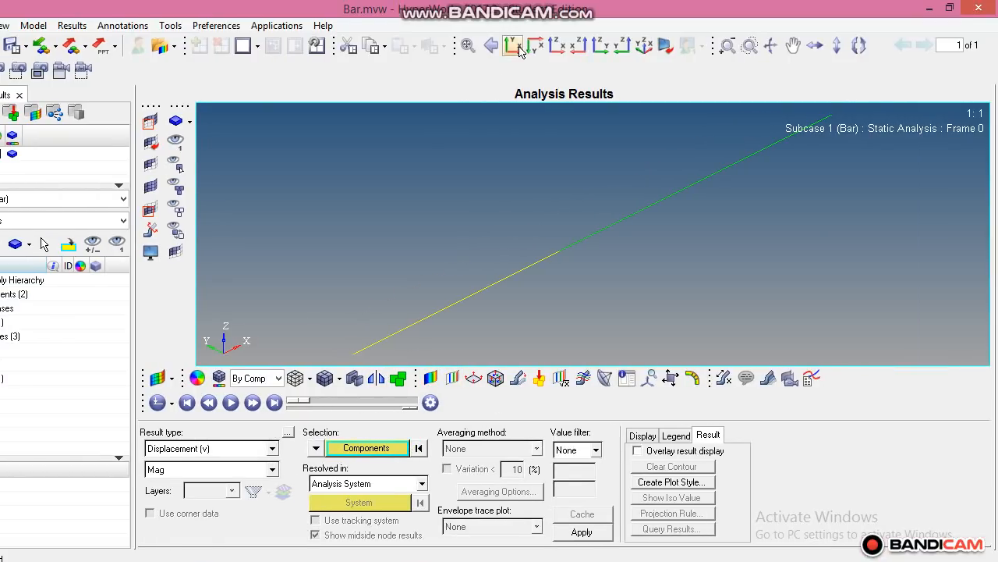
pyautogui.click(580, 7)
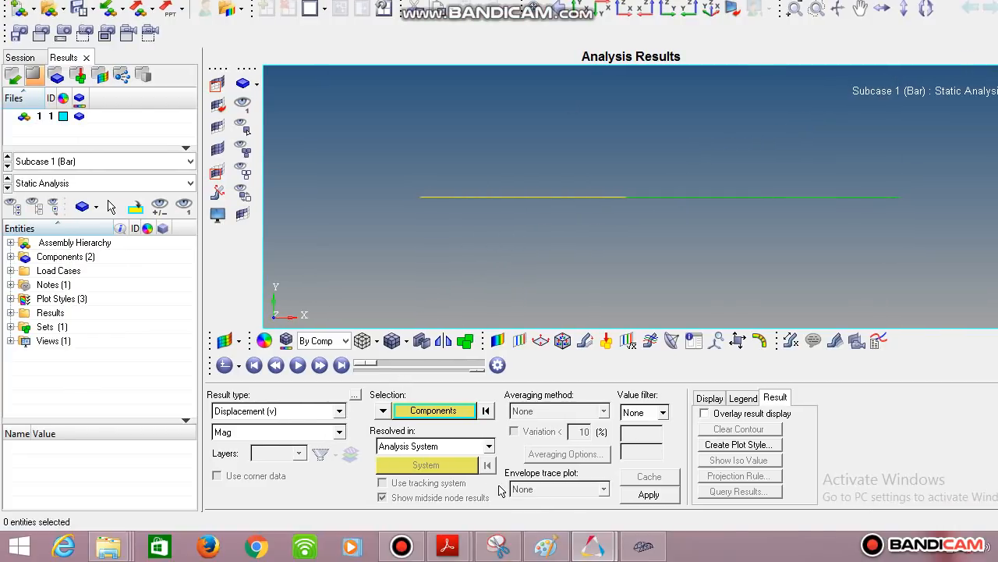
pyautogui.click(649, 495)
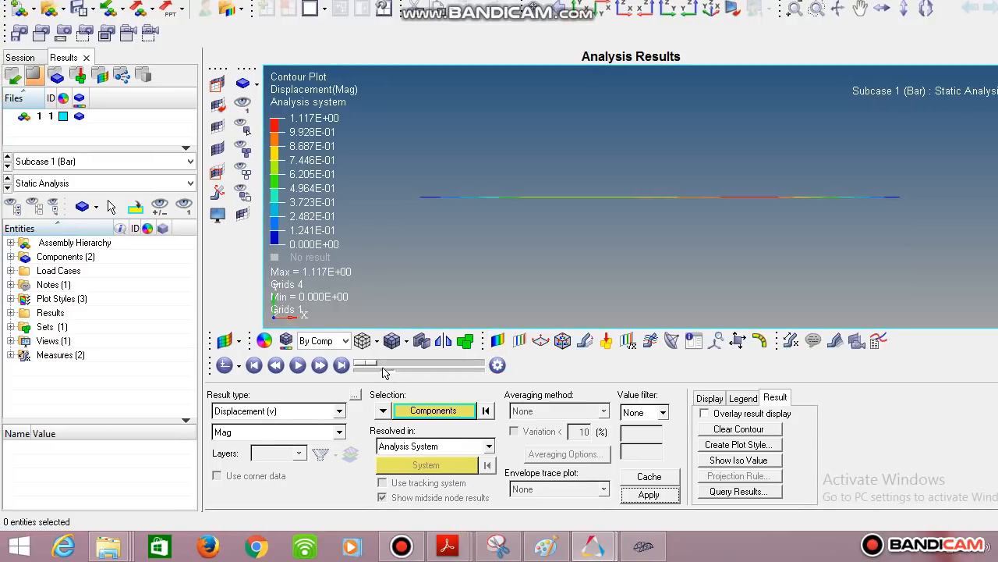
# - Switch the contour to Element Stresses (1D) with CBAR/CBEAM Axial Stress and apply it
pyautogui.click(299, 370)
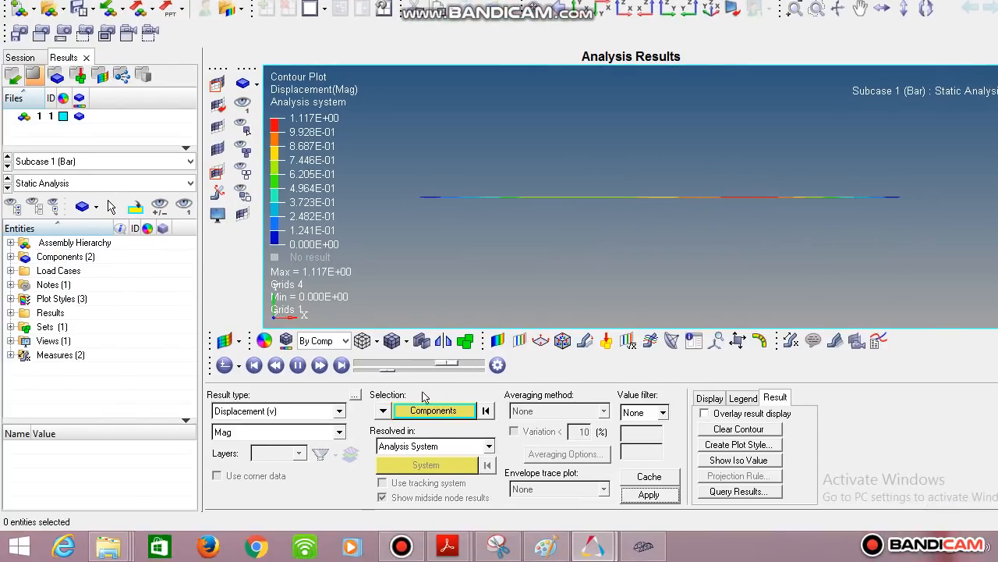
pyautogui.click(272, 449)
pyautogui.click(303, 439)
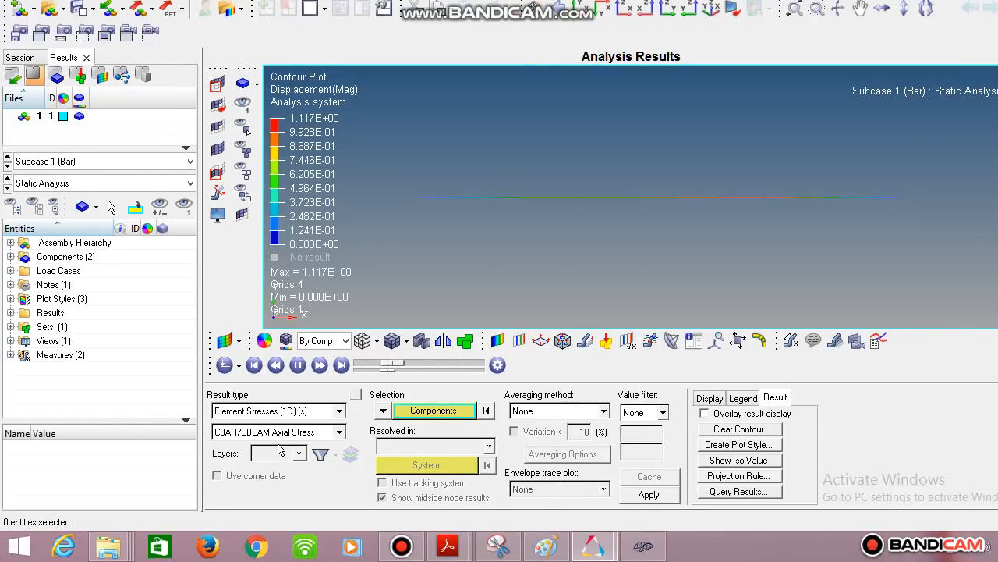
pyautogui.click(568, 499)
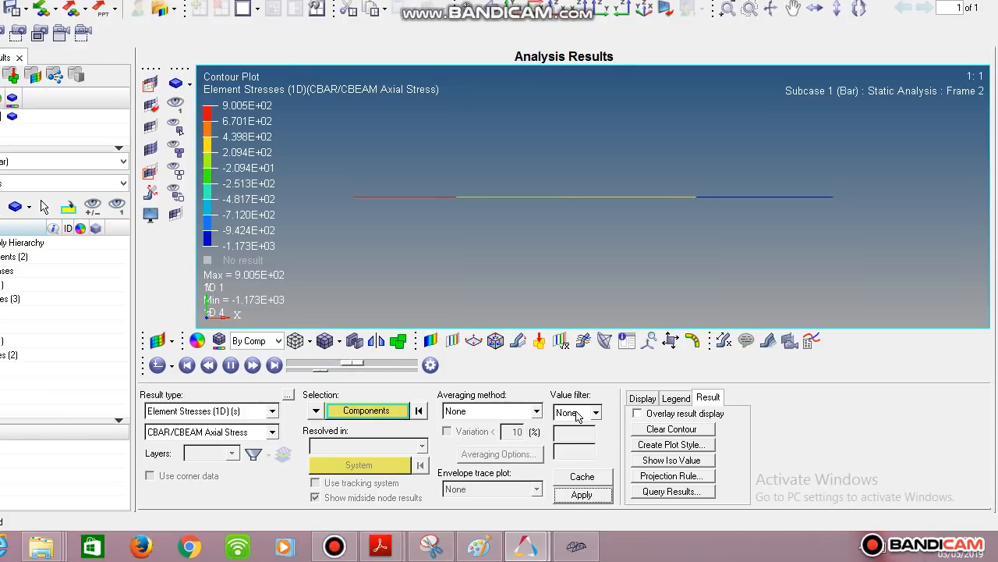
# - Set the stress contour's averaging method to Simple and reapply the plot
pyautogui.click(527, 411)
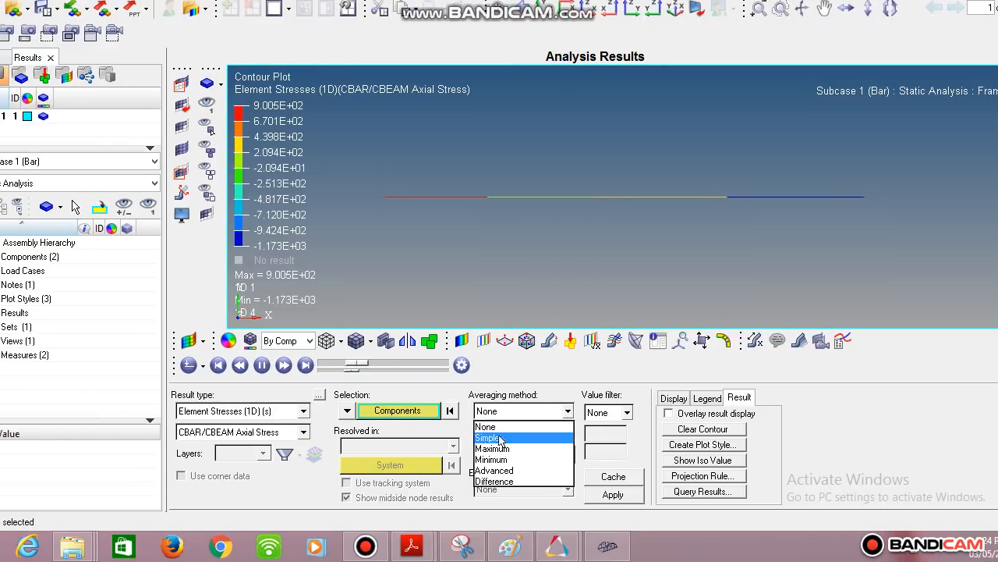
pyautogui.click(499, 439)
pyautogui.click(614, 494)
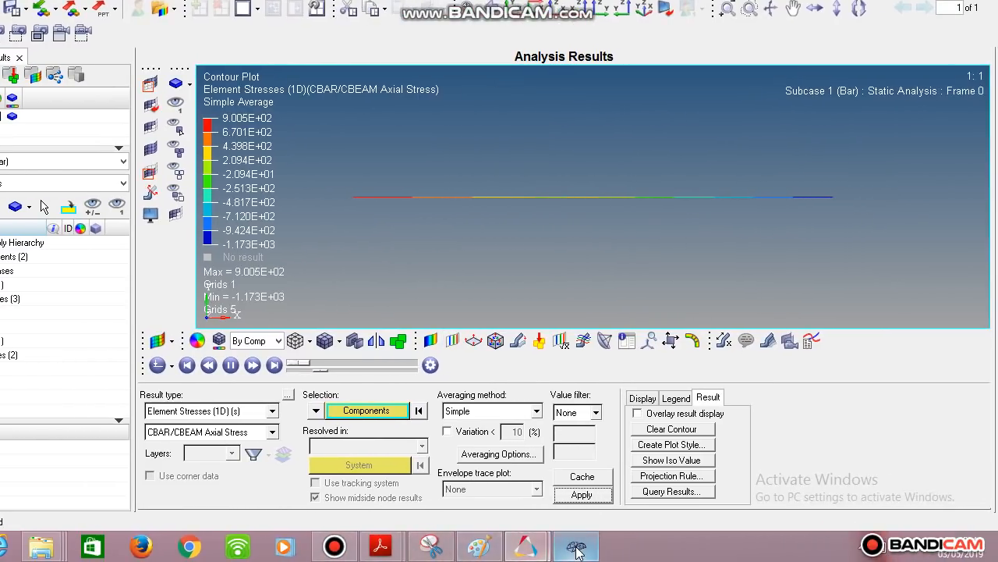
pyautogui.click(563, 556)
pyautogui.click(335, 546)
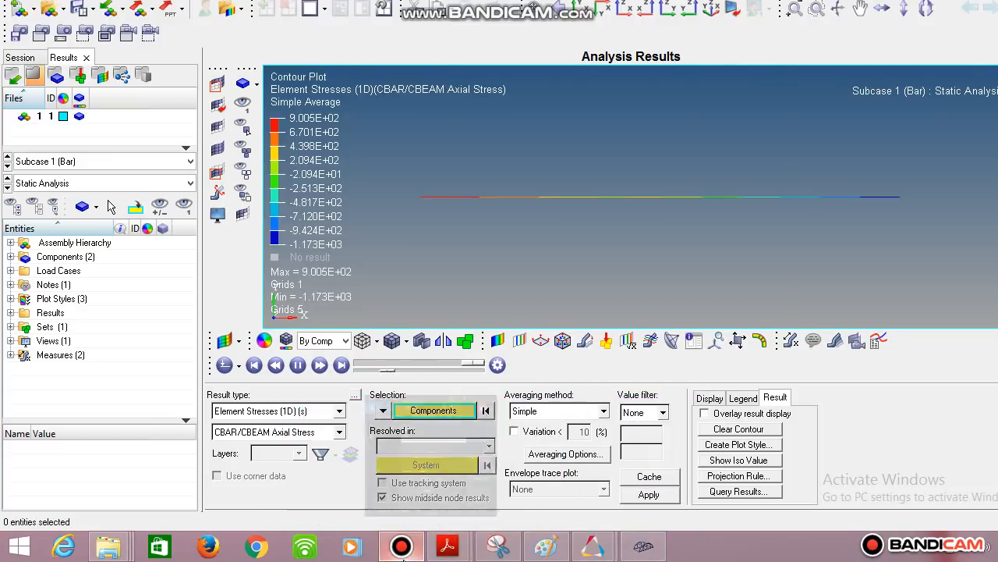